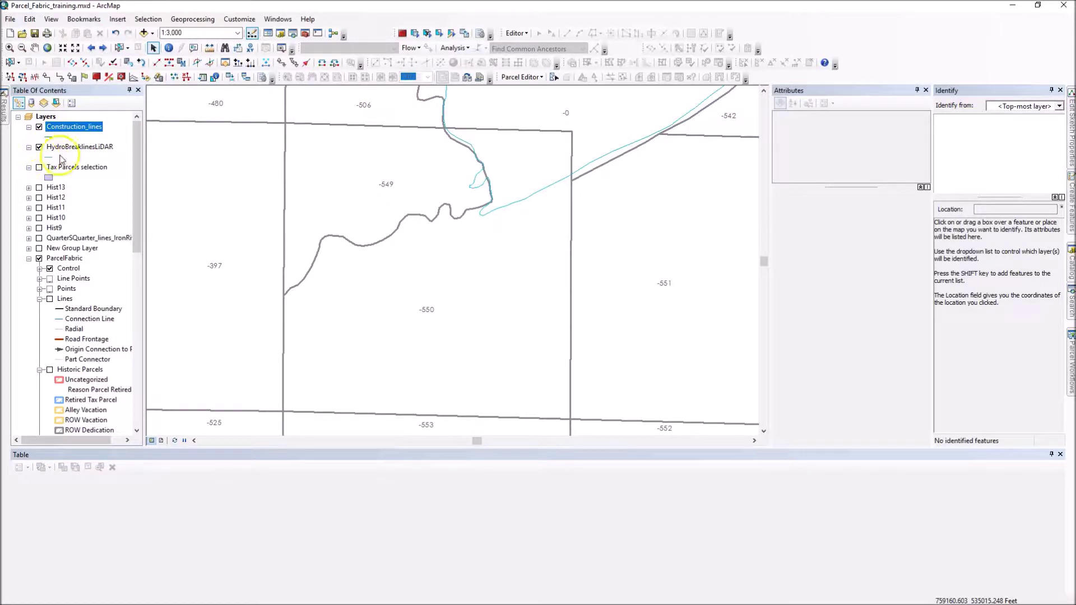
- Start an edit session on Construction_lines and pick the Construction_lines feature template
right_click(80, 131)
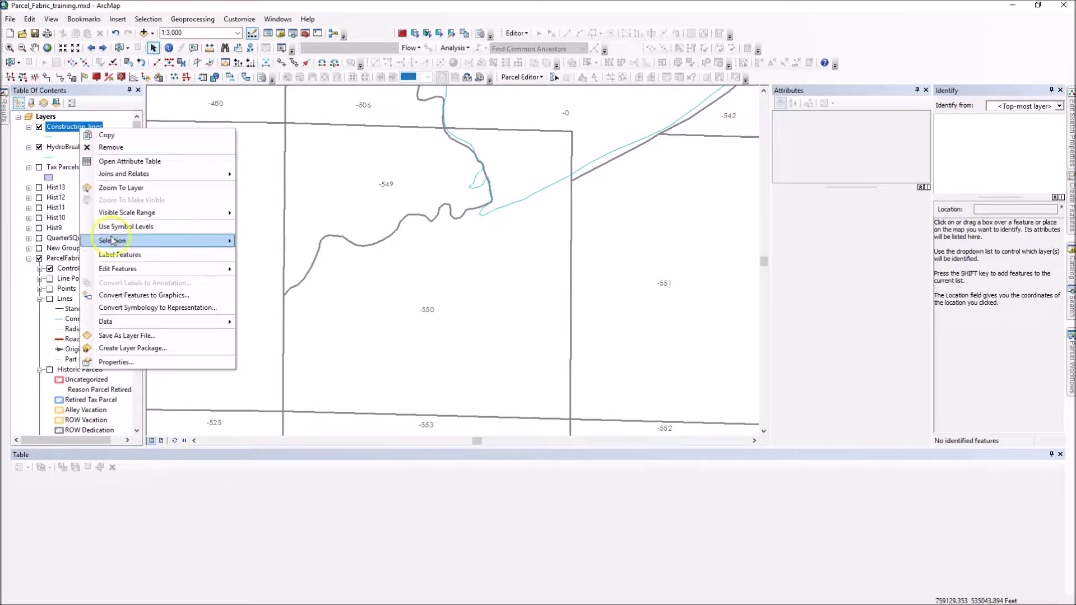
mouse_move(168, 266)
click(261, 270)
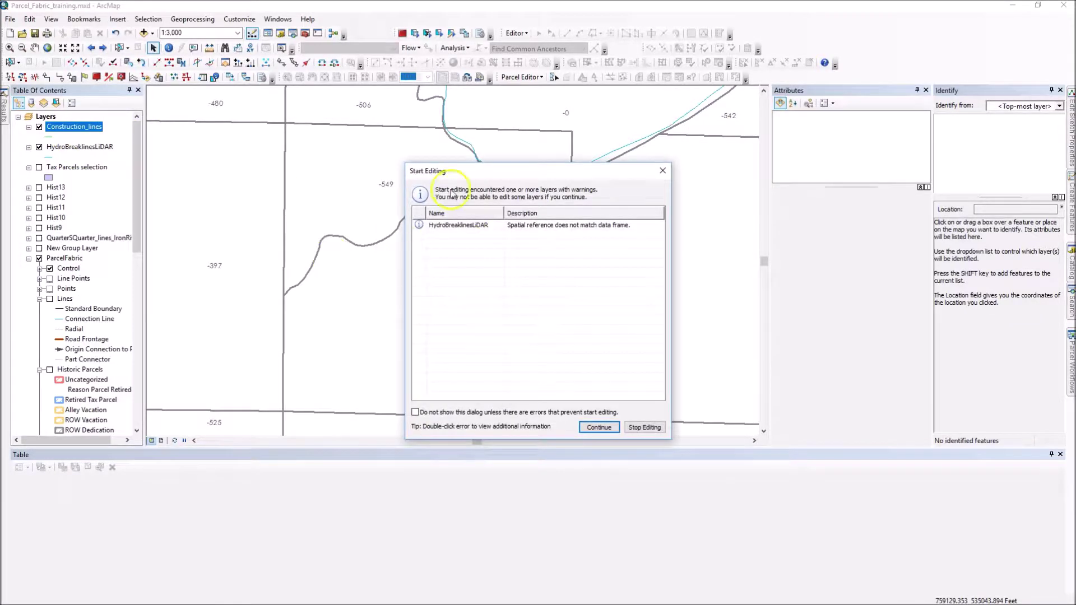
click(599, 428)
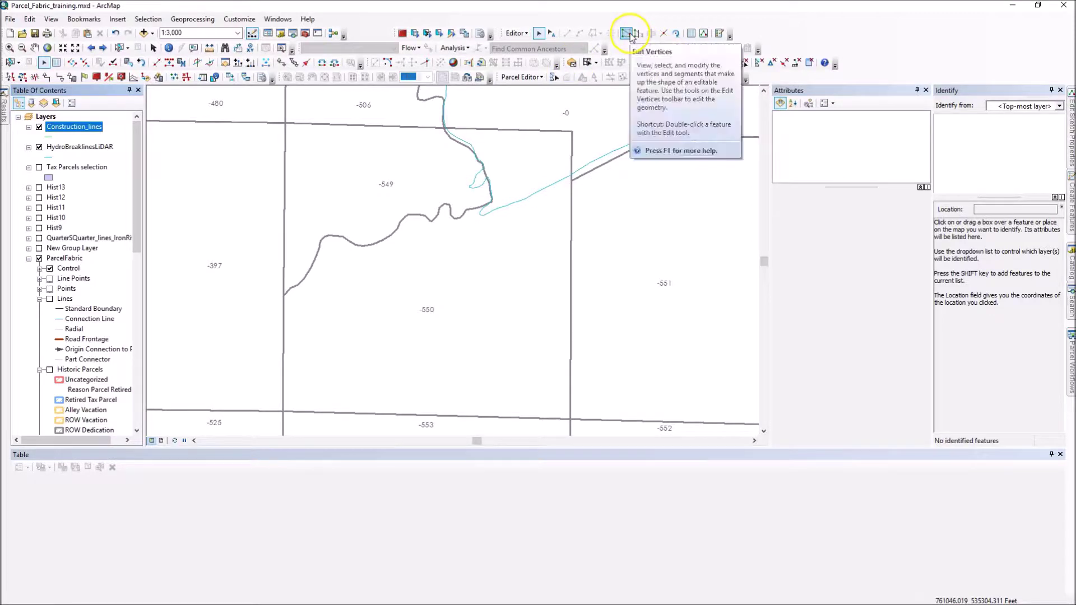
click(1071, 224)
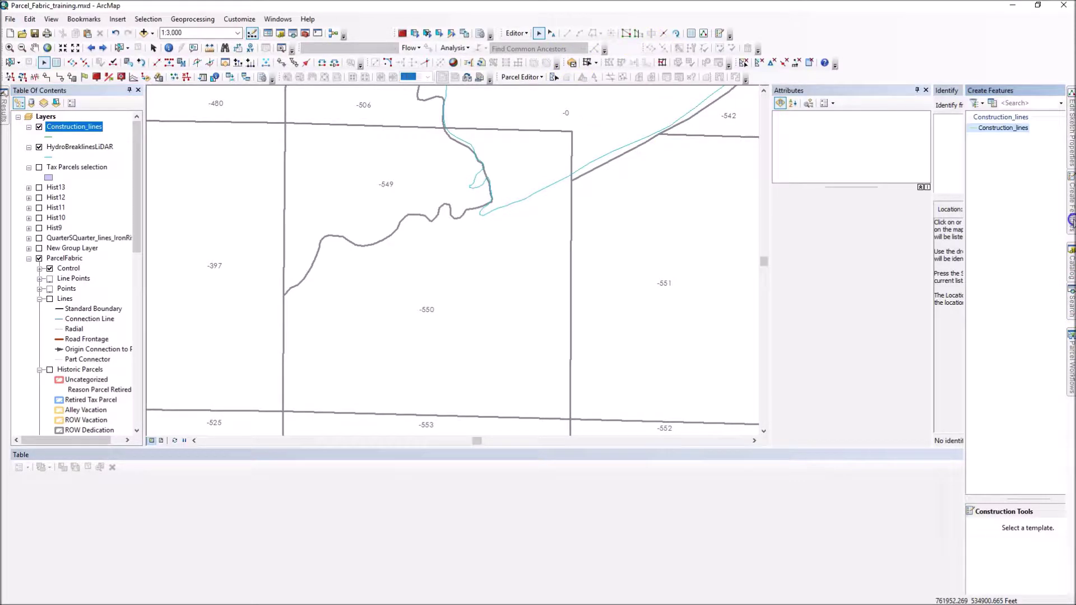
click(977, 128)
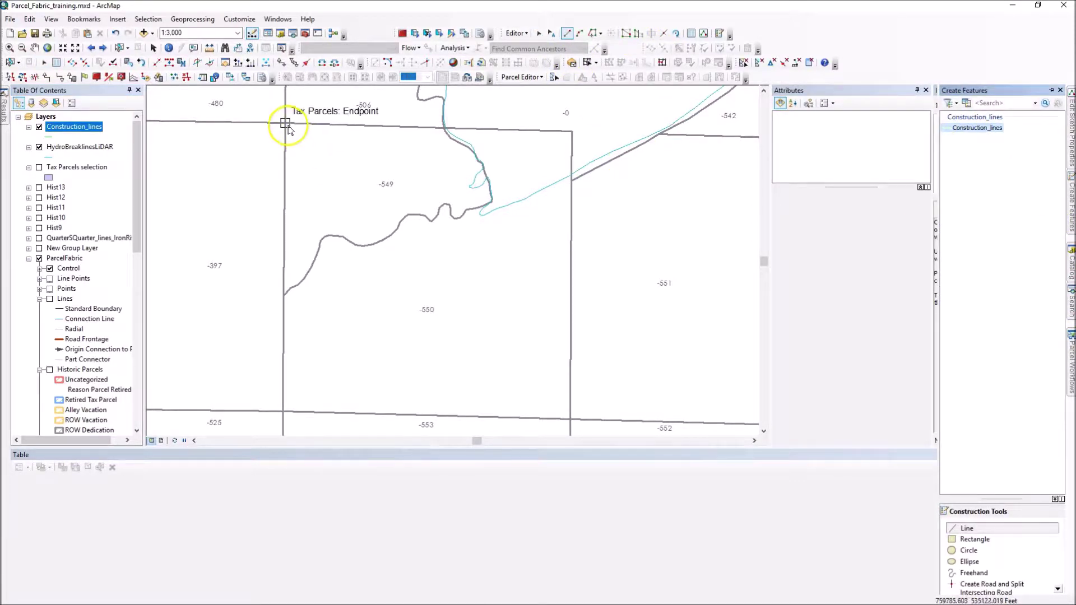
- Trace a line around parcel 550's boundary along the hydro line, plus one down the west boundary
click(592, 32)
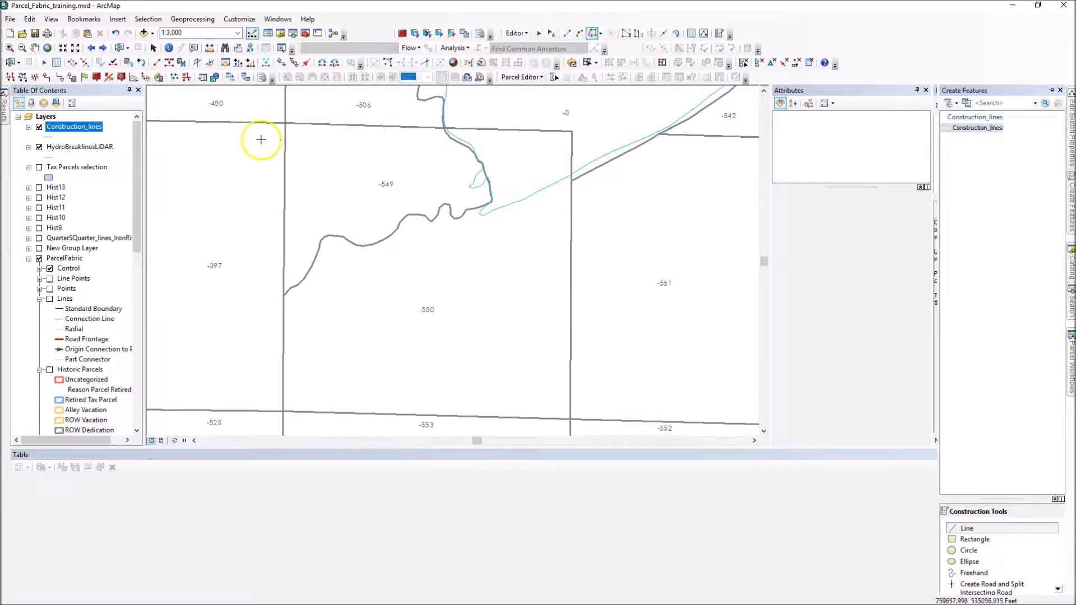
click(337, 124)
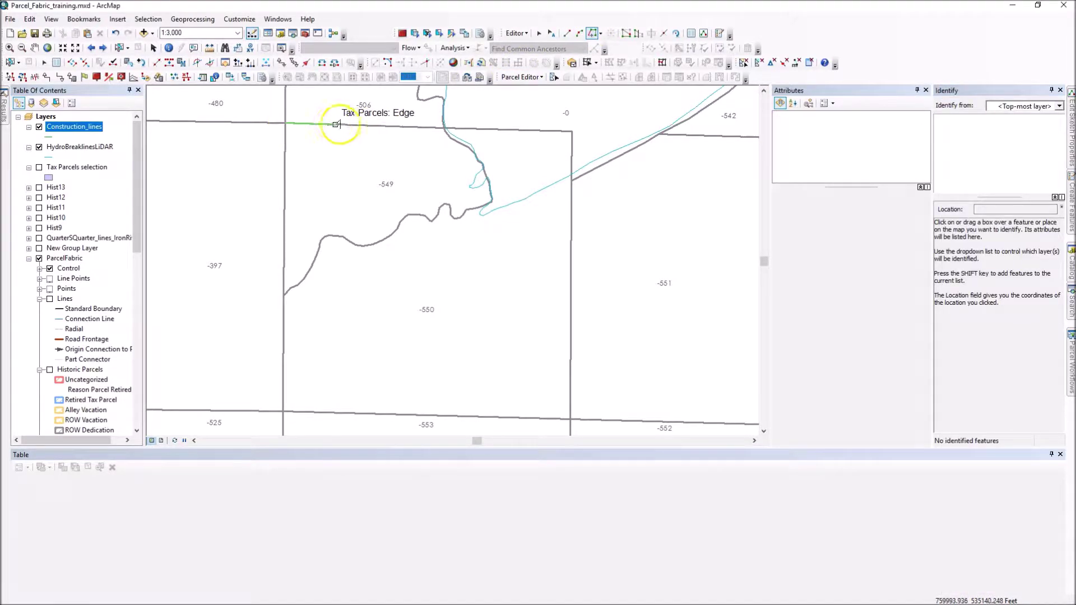
double_click(500, 179)
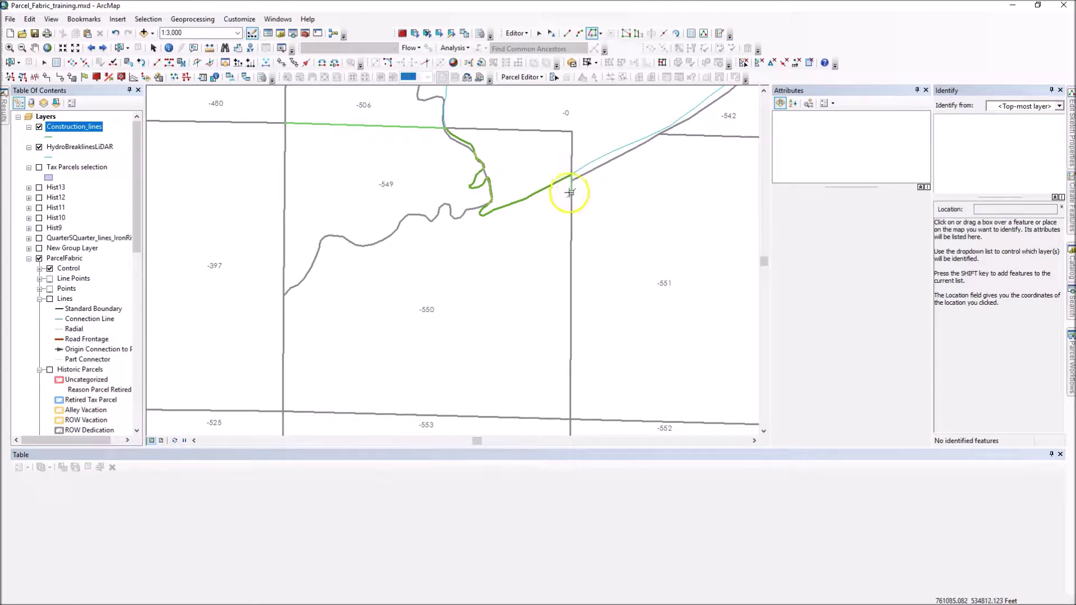
double_click(570, 194)
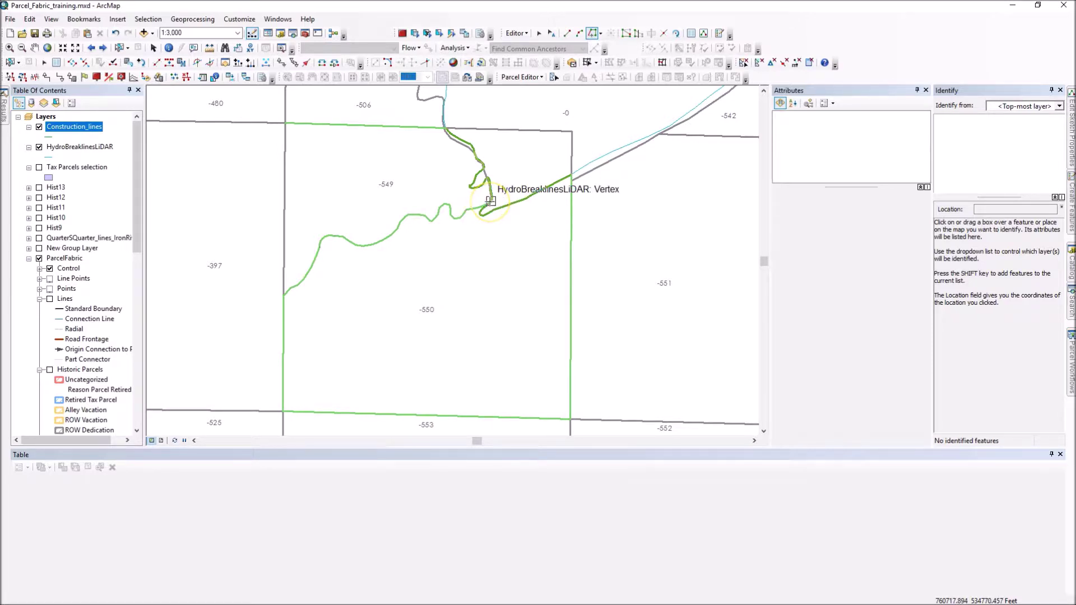
double_click(491, 201)
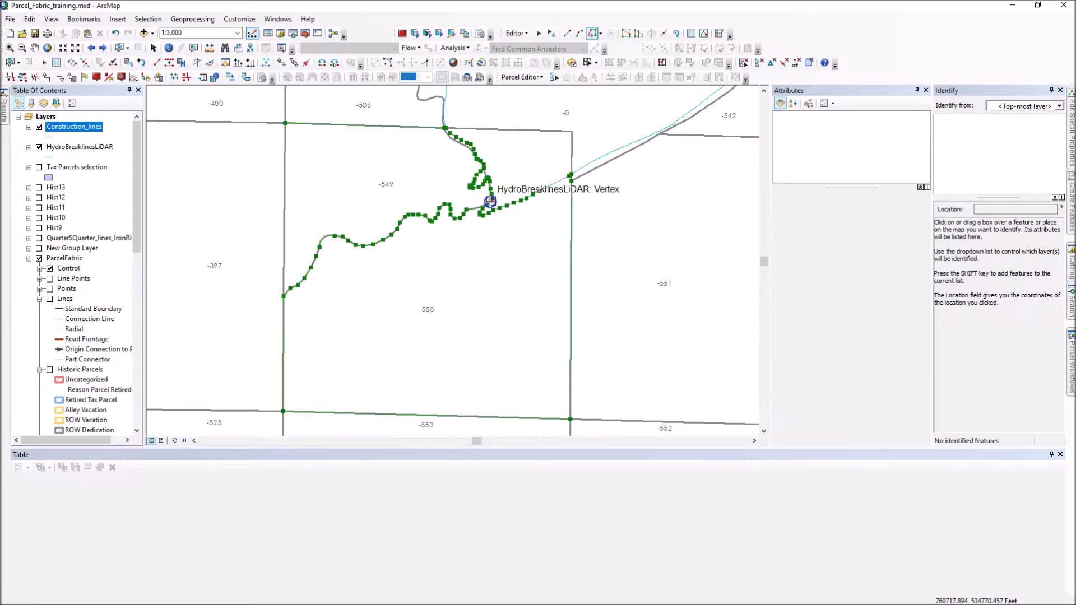
click(286, 123)
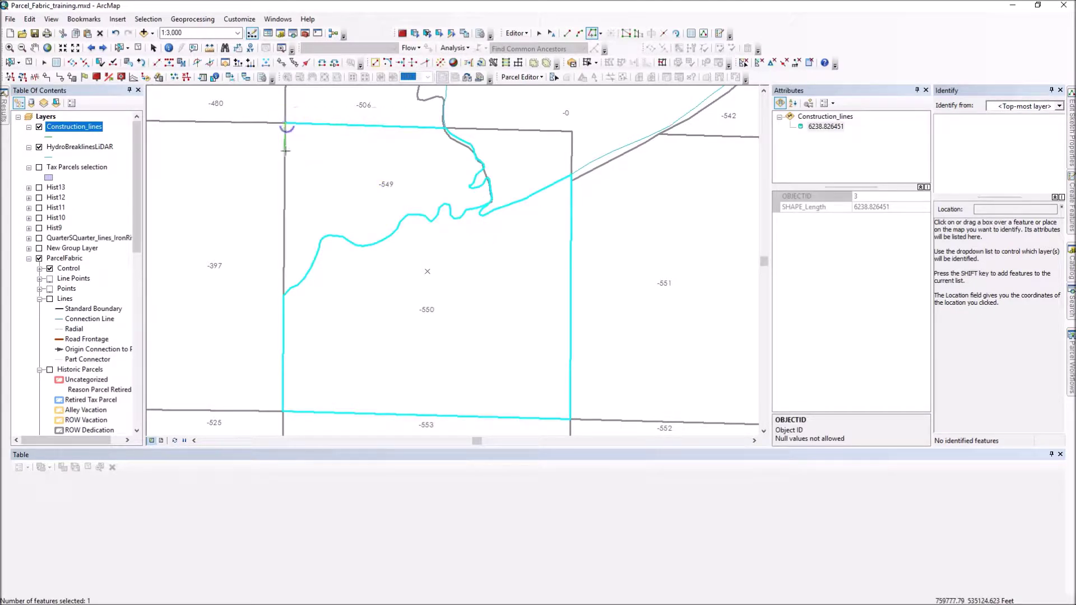
double_click(286, 292)
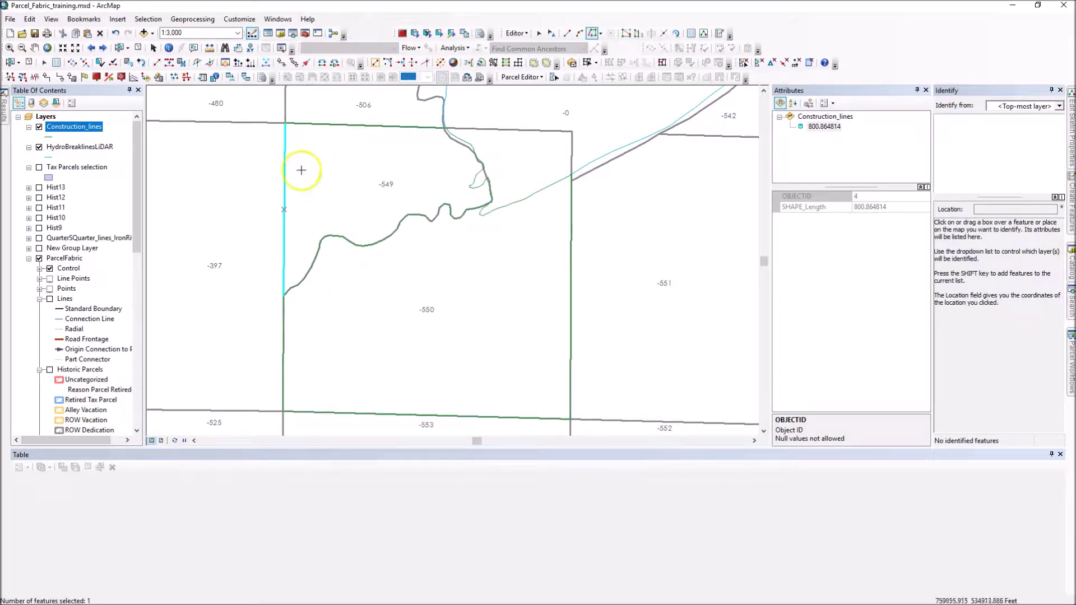
- Select the traced outline and west boundary construction lines and copy them
click(138, 47)
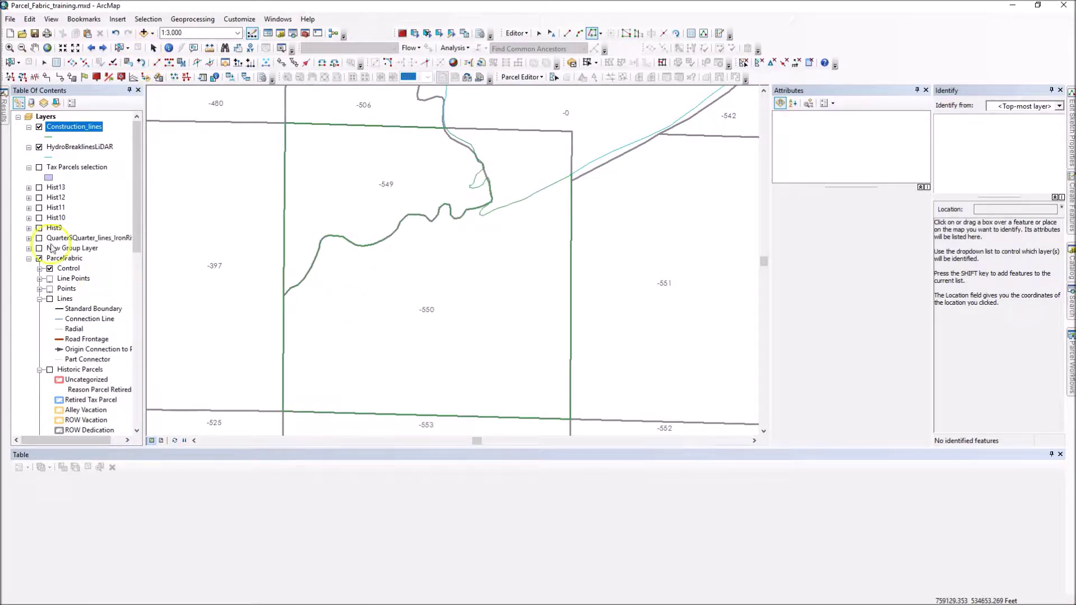
click(38, 259)
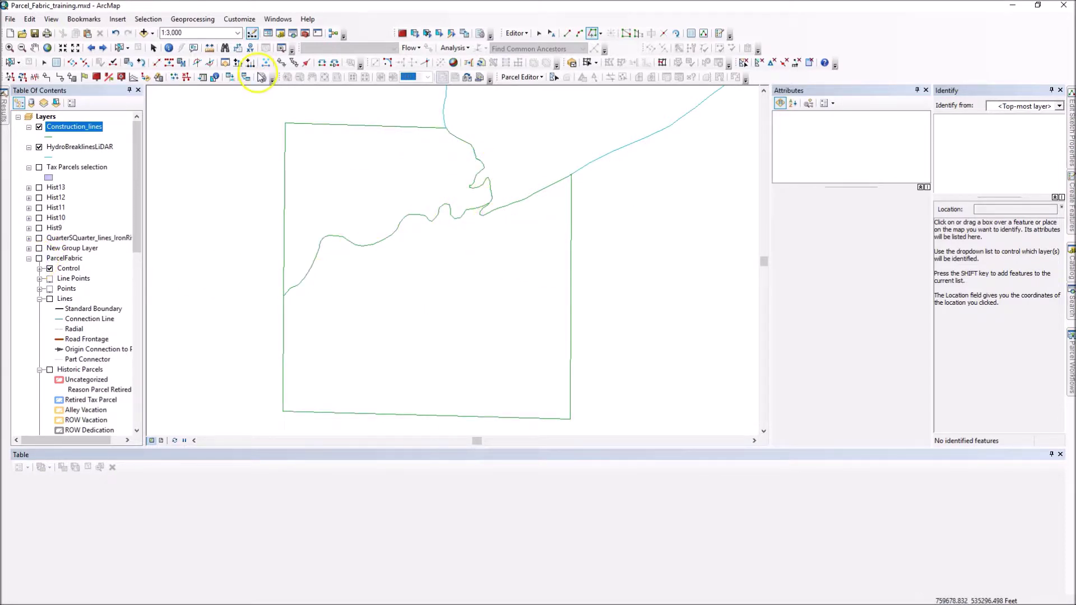
click(538, 35)
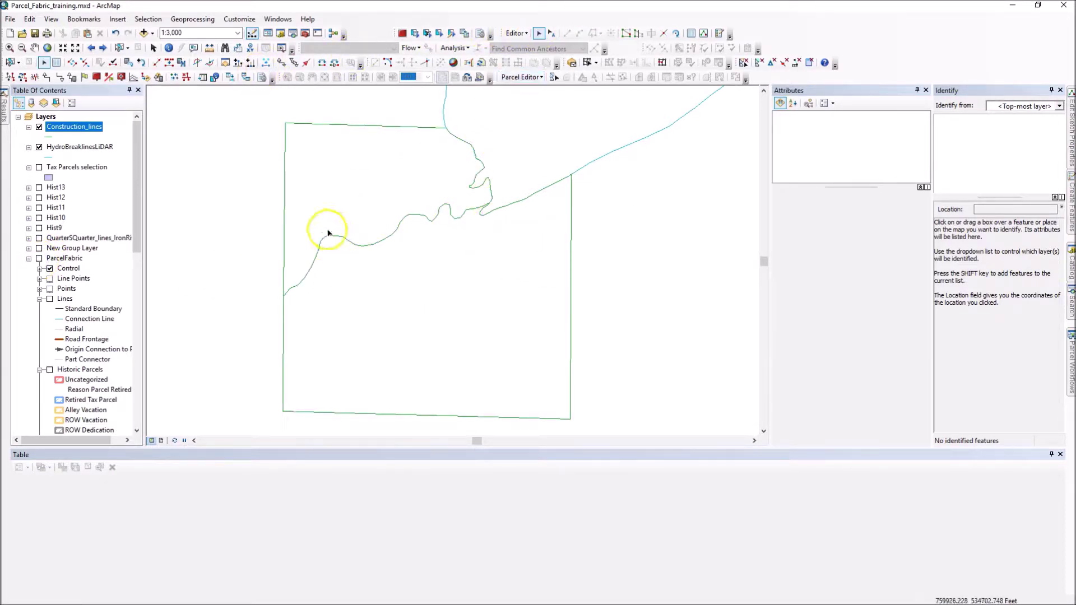
click(405, 264)
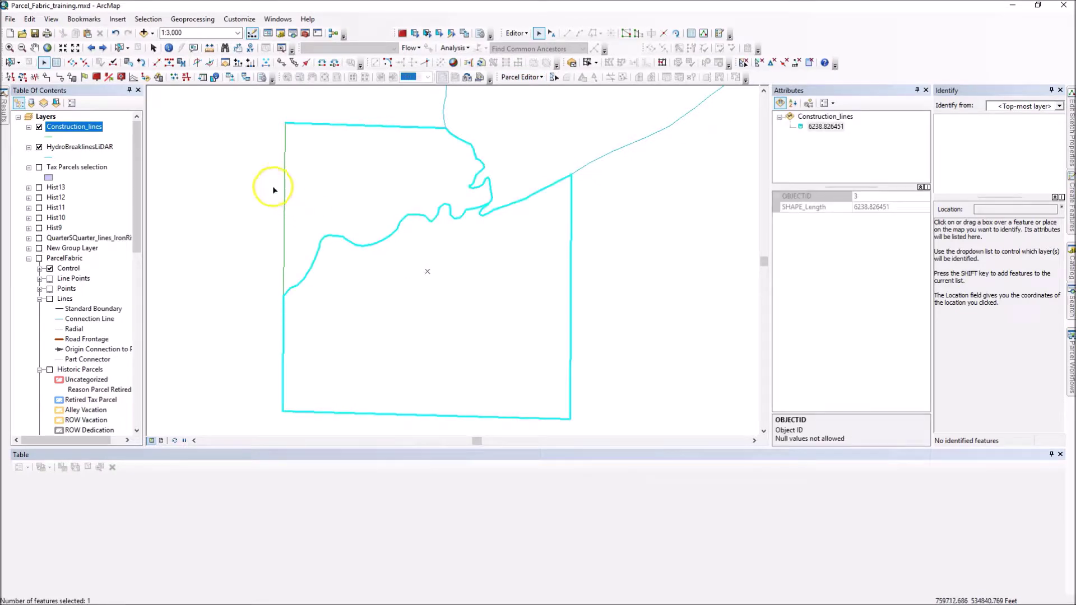
drag(271, 185, 310, 211)
click(29, 19)
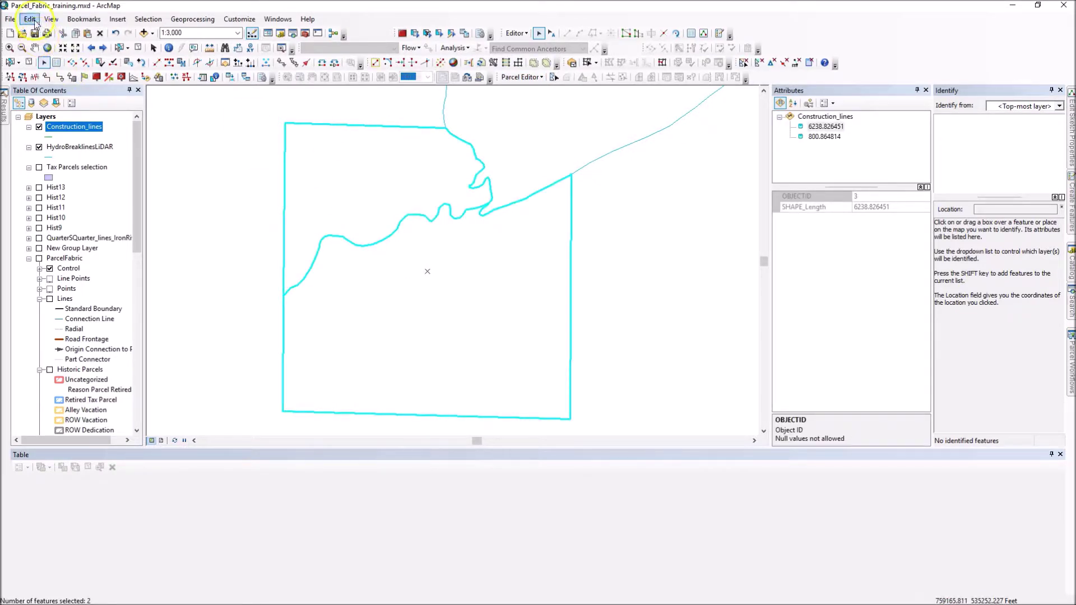
click(58, 76)
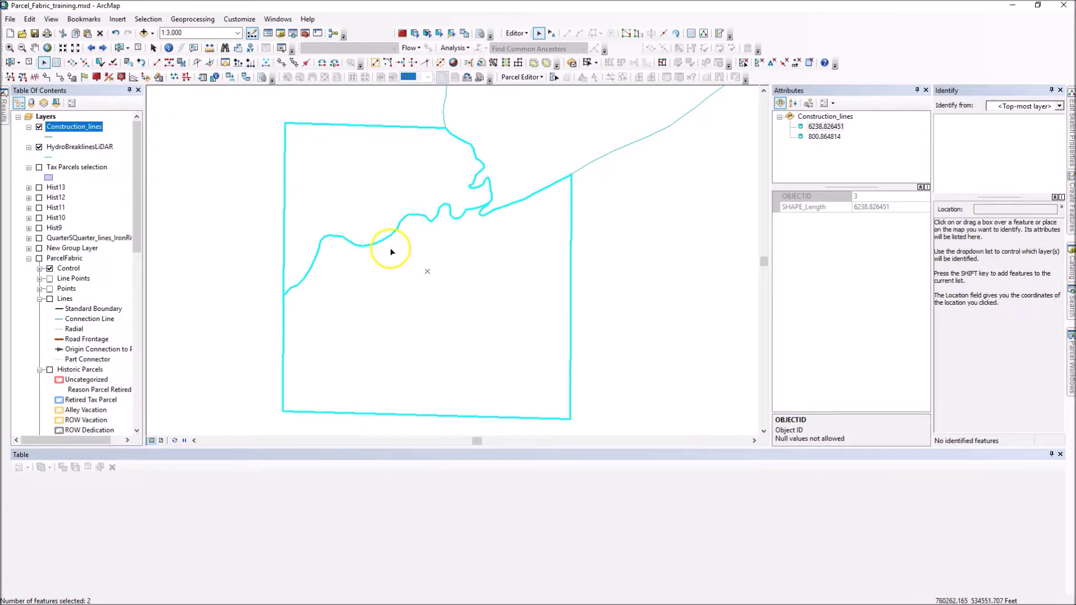
- Clear the selection, show the ParcelFabric layer and hide Construction_lines
click(138, 48)
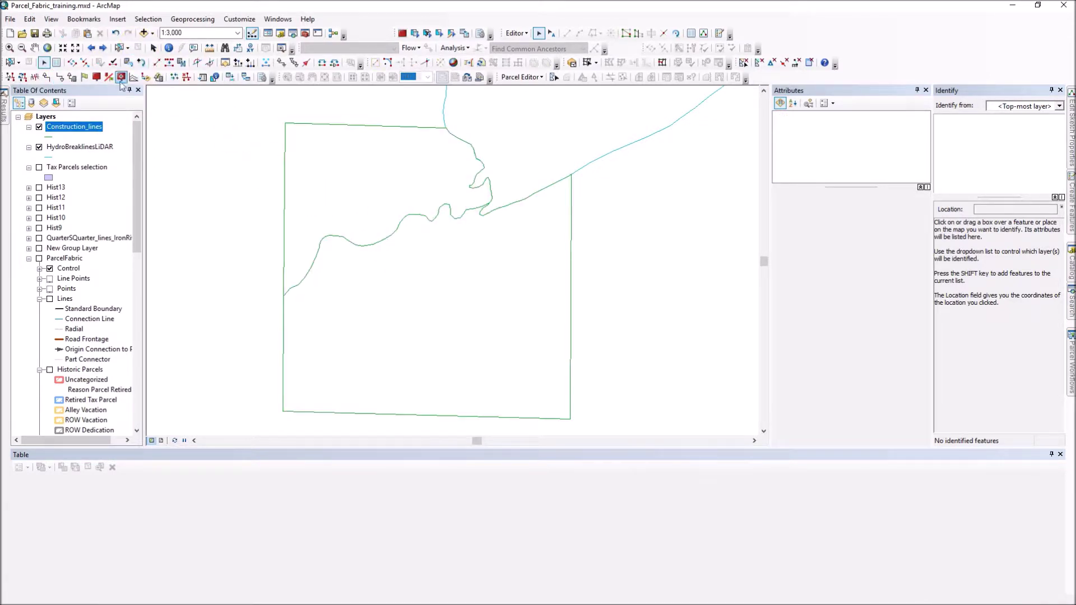
click(39, 258)
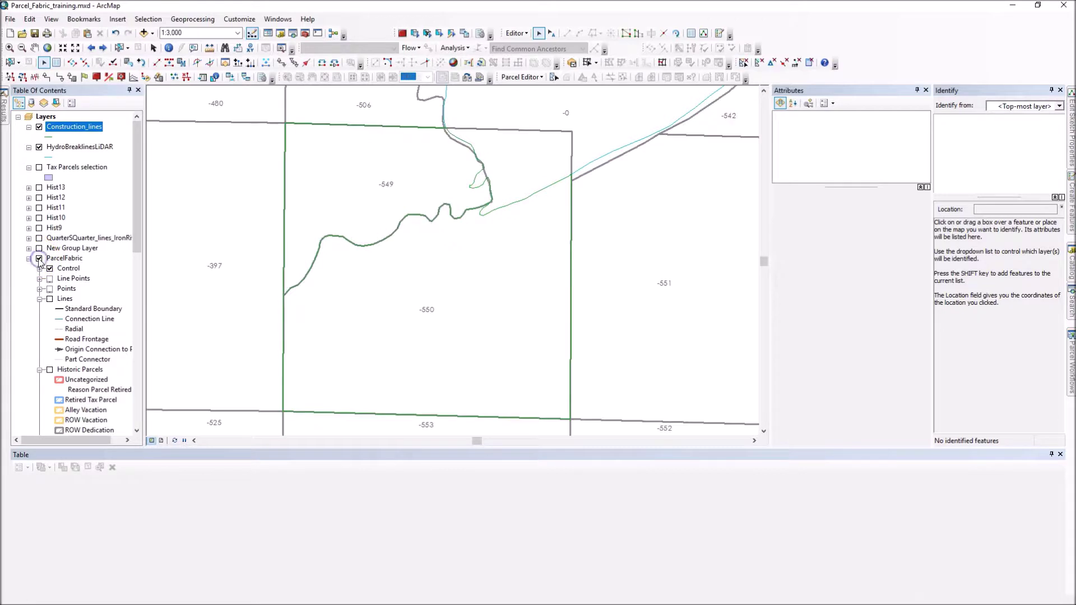
click(39, 127)
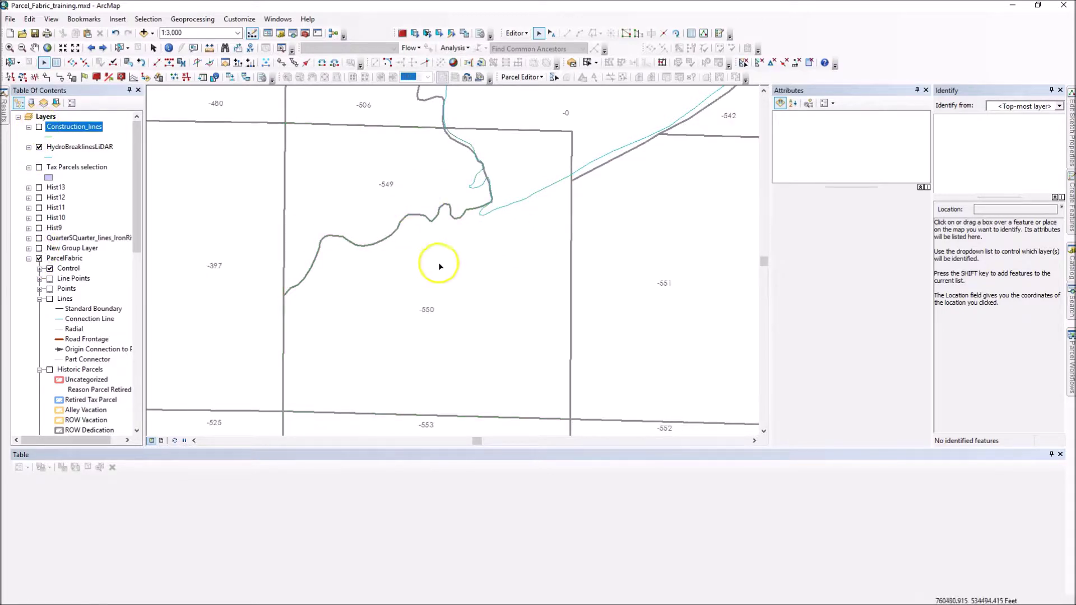
right_click(61, 259)
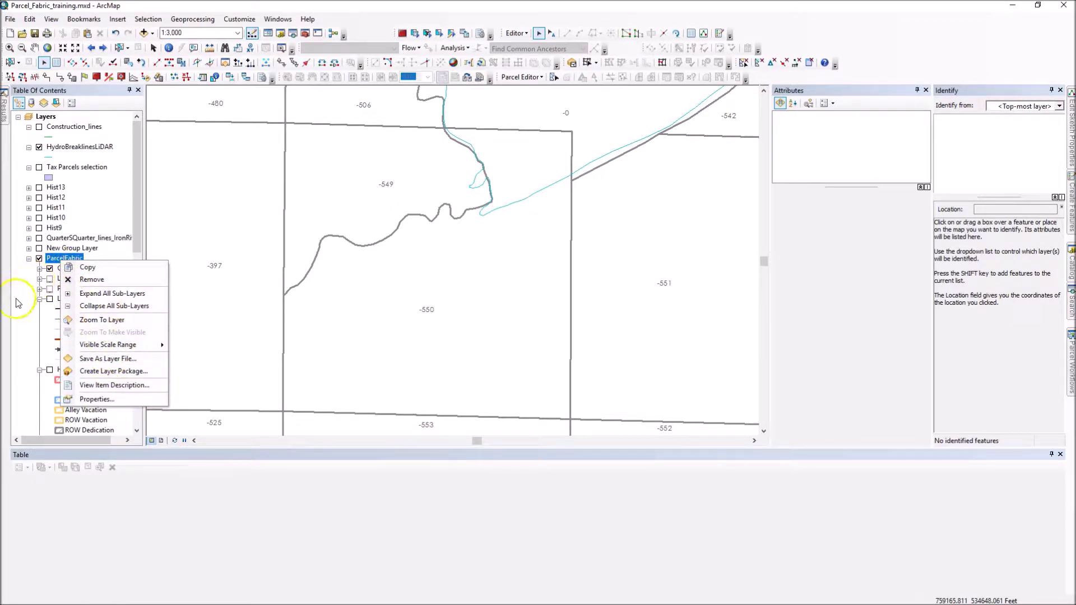
- Stop editing, saving the construction line edits, and resume editing on the parcel fabric Lines
click(62, 299)
right_click(61, 299)
mouse_move(104, 438)
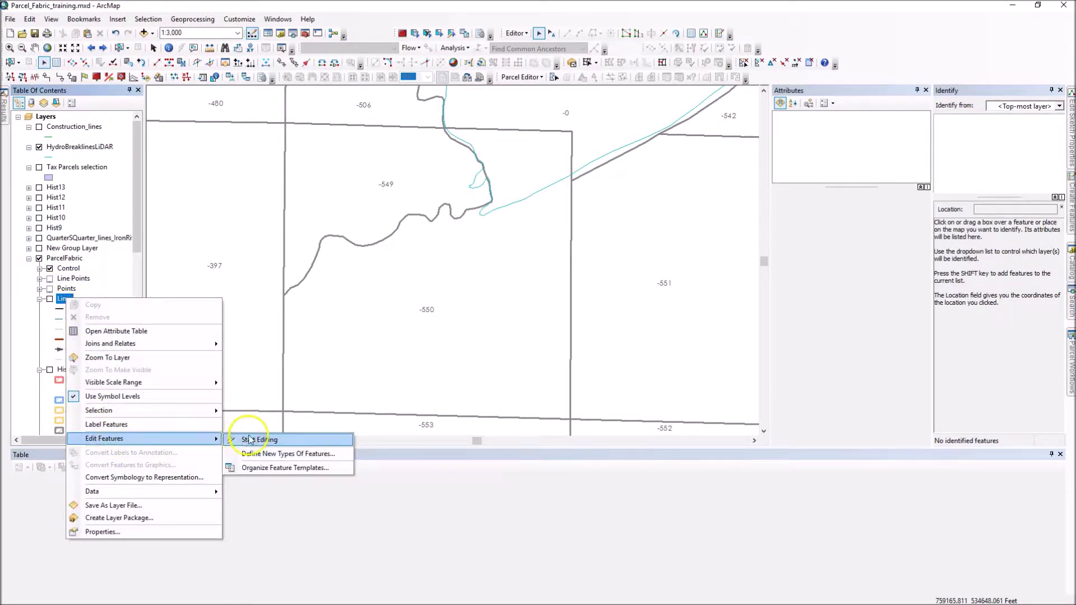
click(264, 438)
click(499, 343)
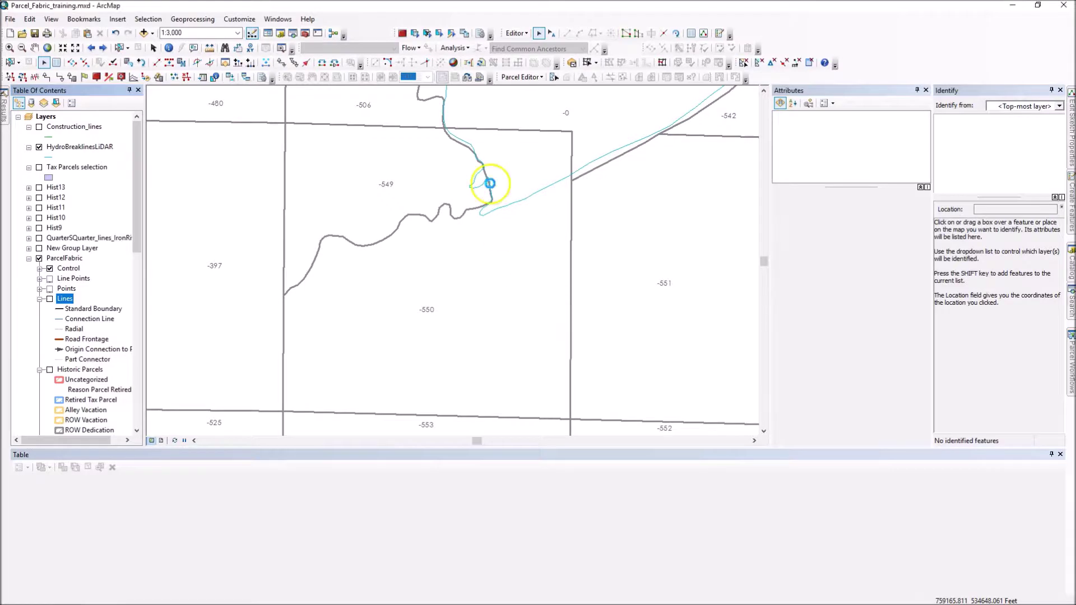
click(598, 428)
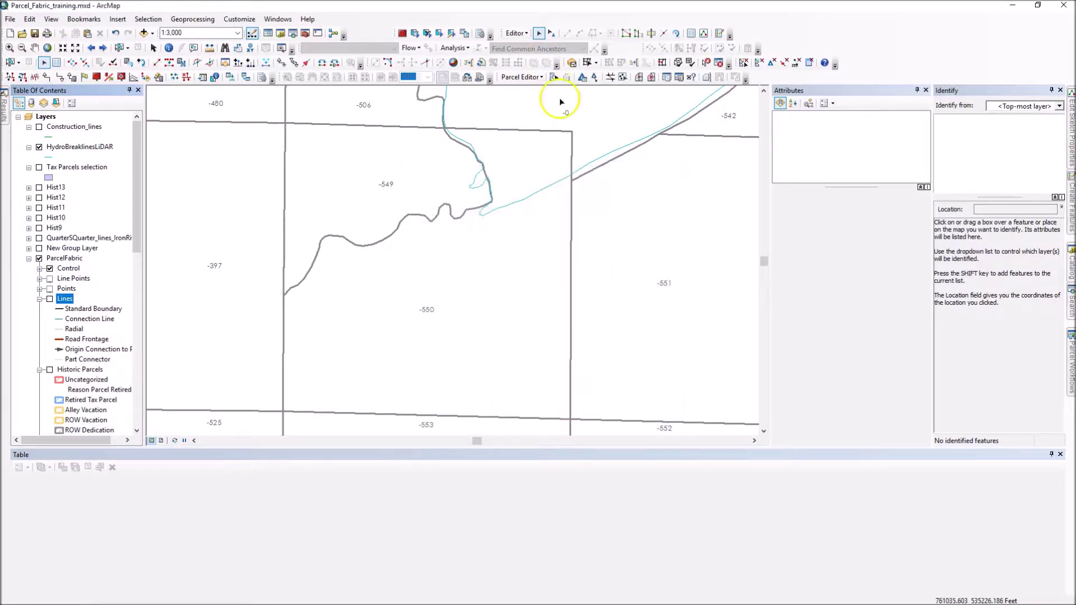
- Select tax parcels 75-49--549 and 75-50--550 and mark both as Historic
click(554, 77)
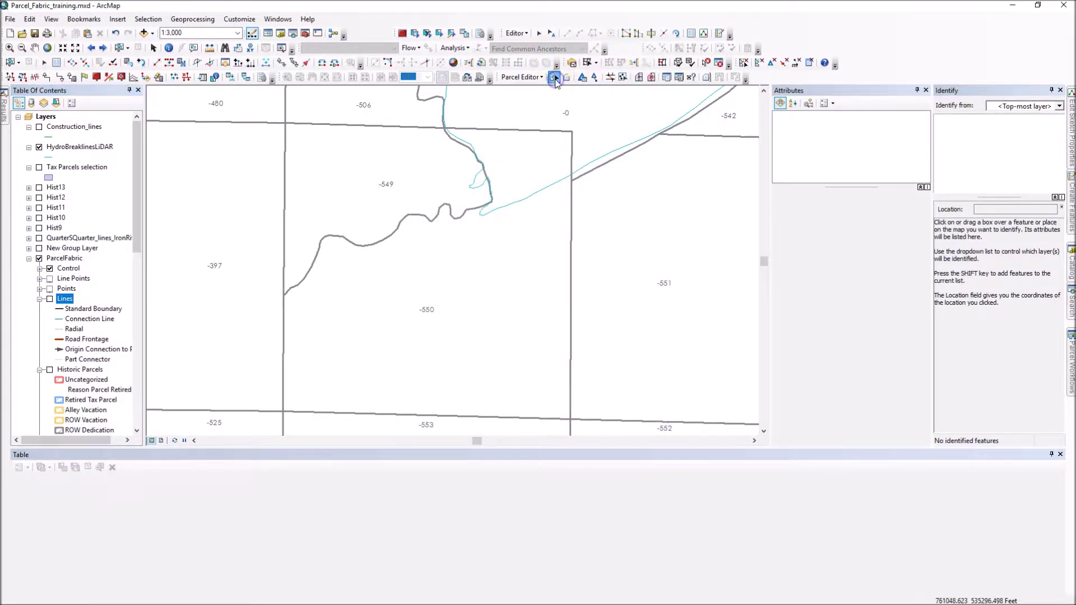
drag(359, 225, 391, 250)
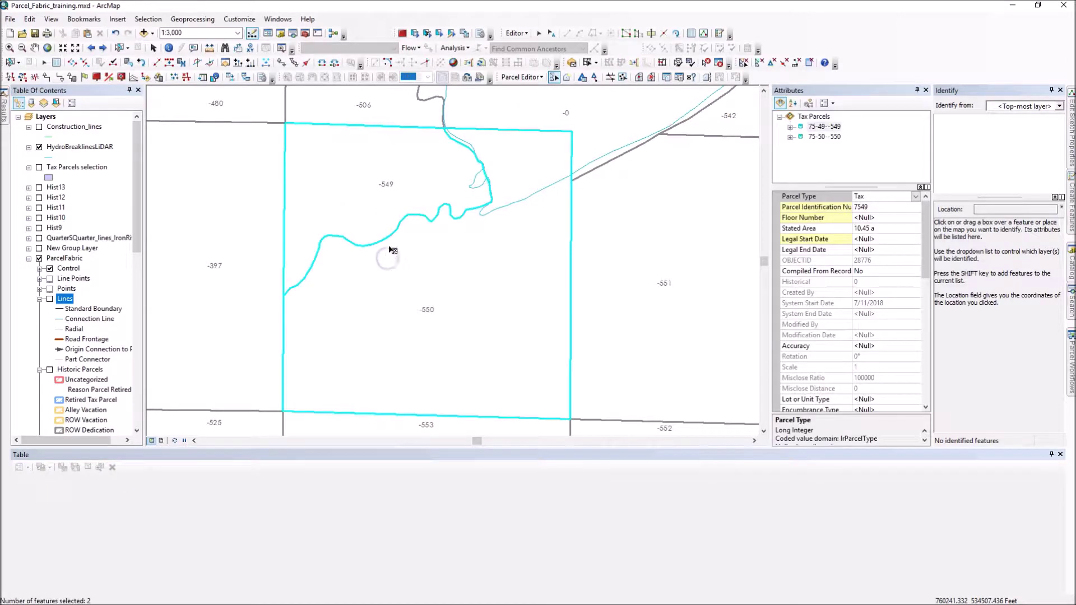
right_click(387, 221)
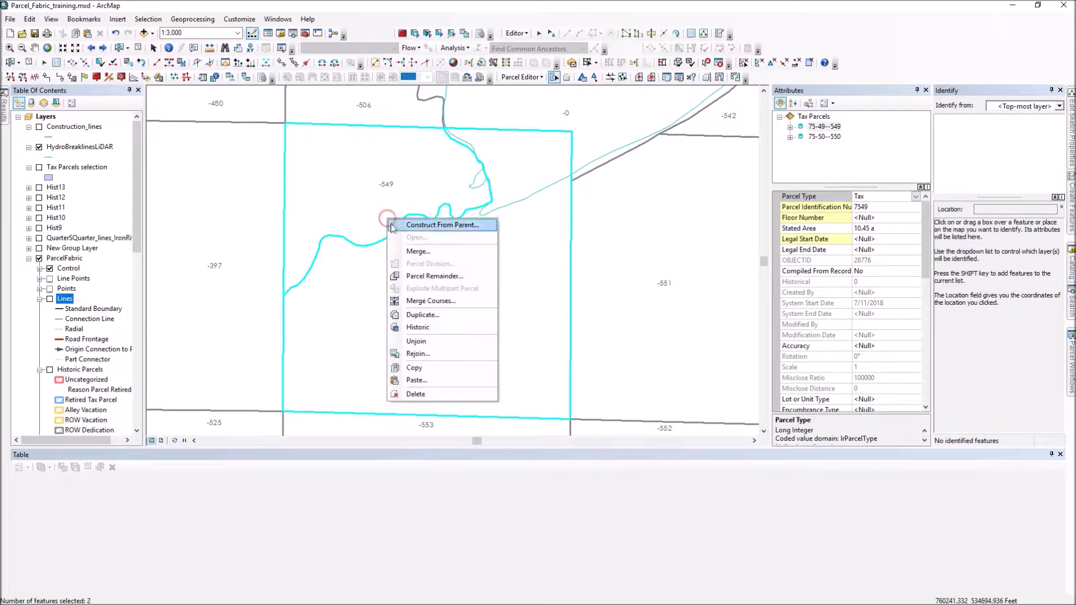
click(419, 325)
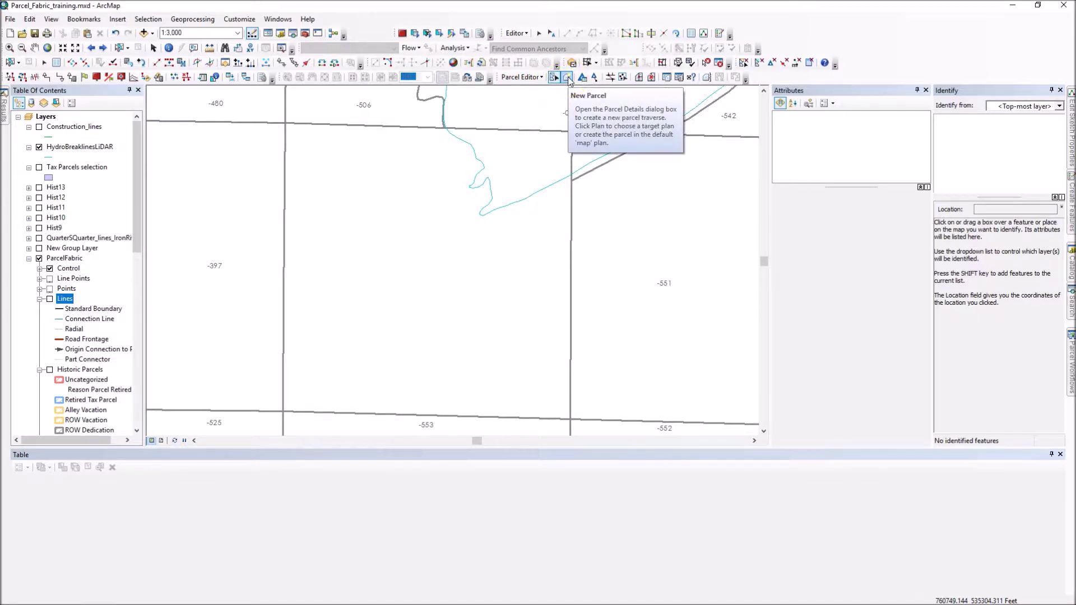
- Create plan 'Plan 1/29/2019 13:54:26' in the Plan Directory and start a New Construction with it
click(531, 79)
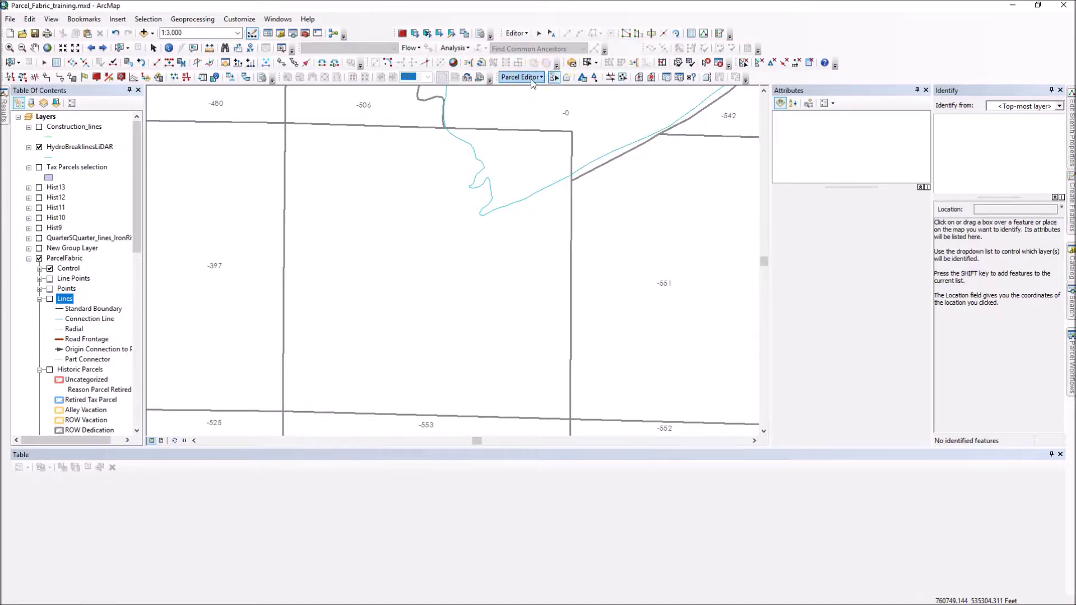
click(531, 79)
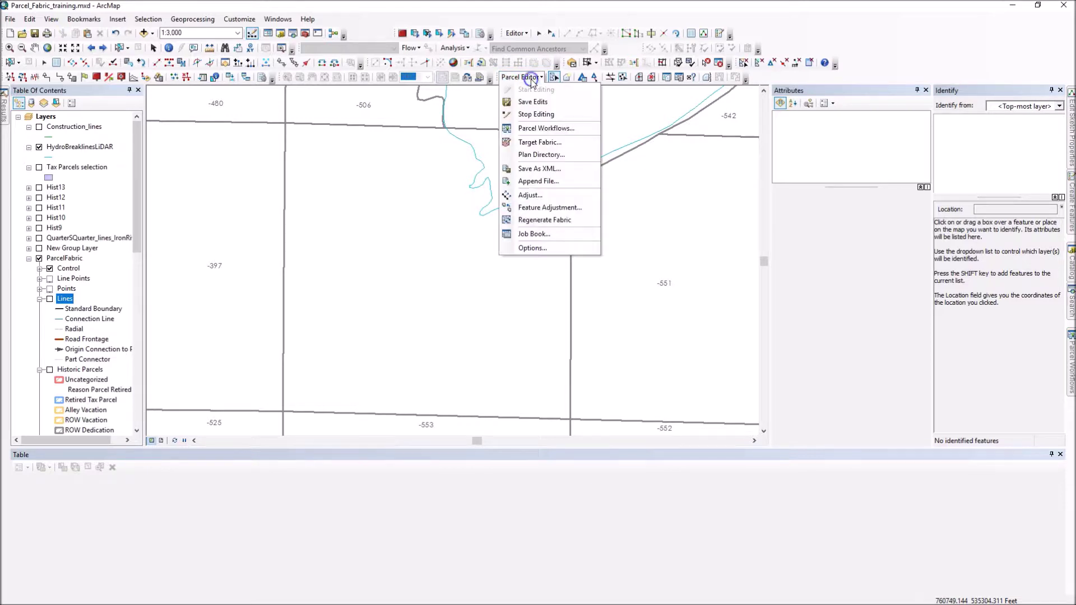
click(535, 153)
click(527, 236)
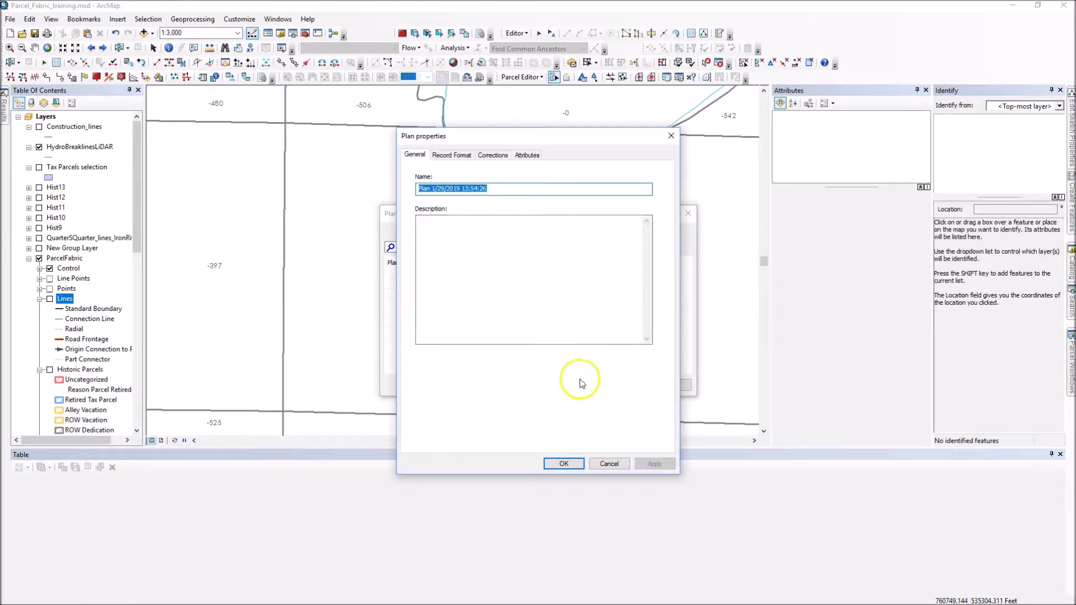
click(564, 464)
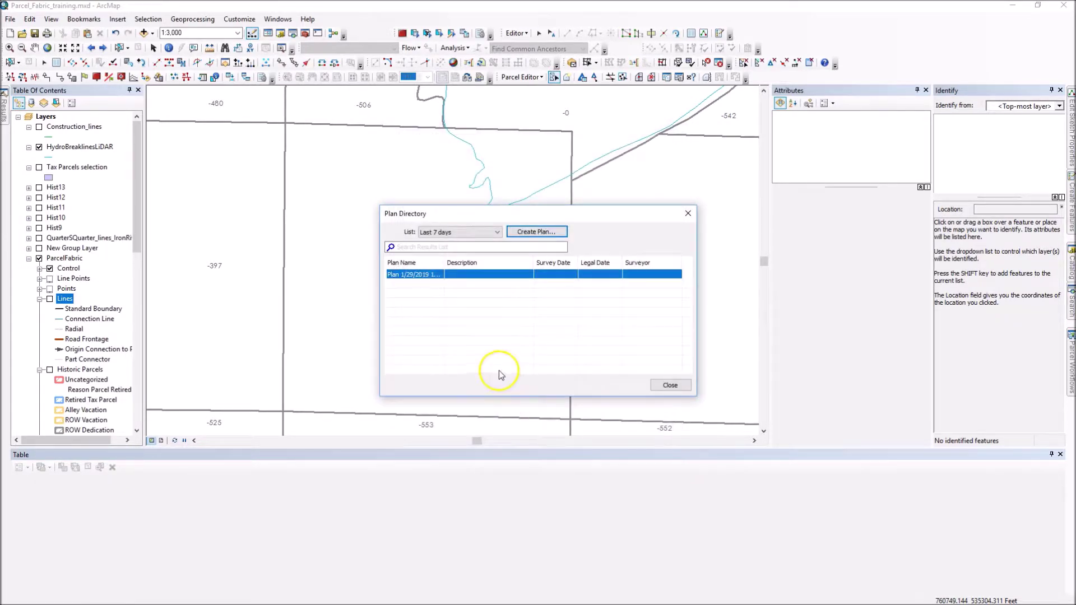
right_click(417, 279)
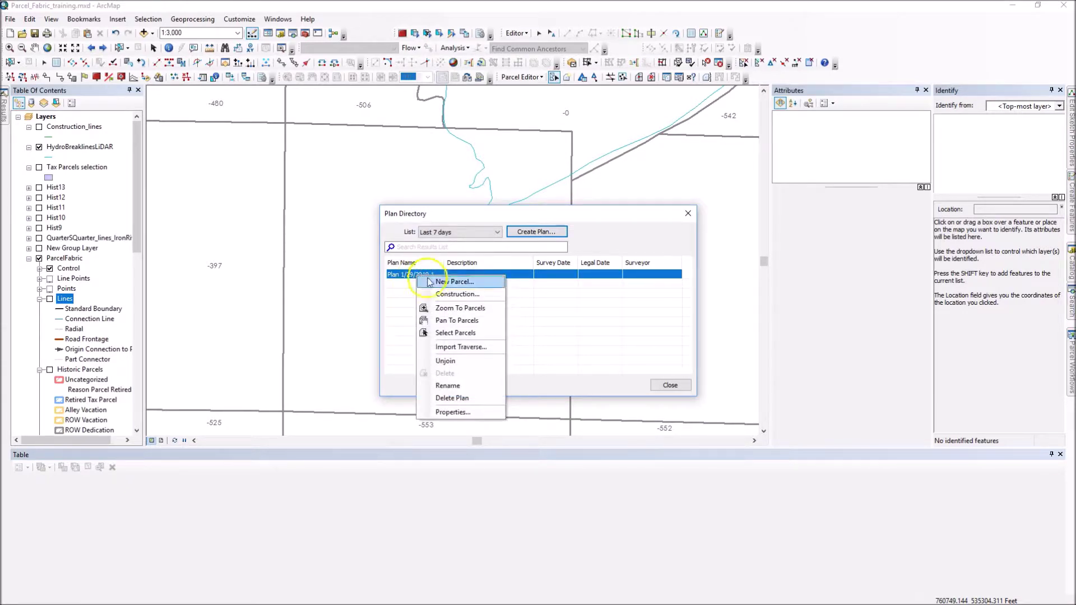
click(444, 301)
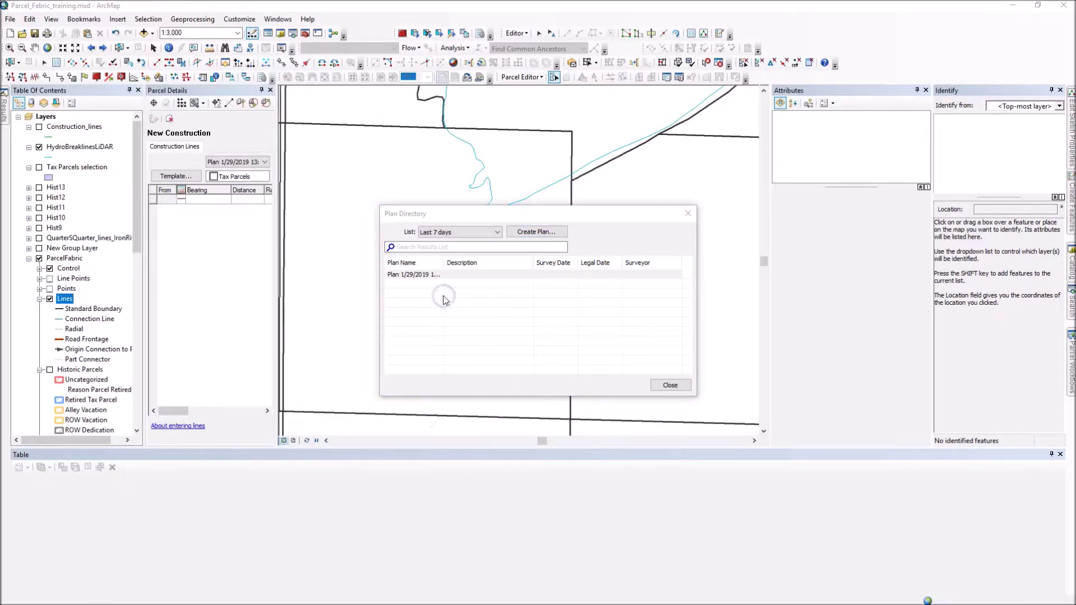
- Paste the copied hydro lines into the construction as Standard Boundary lines with 0.033 tolerance
click(229, 268)
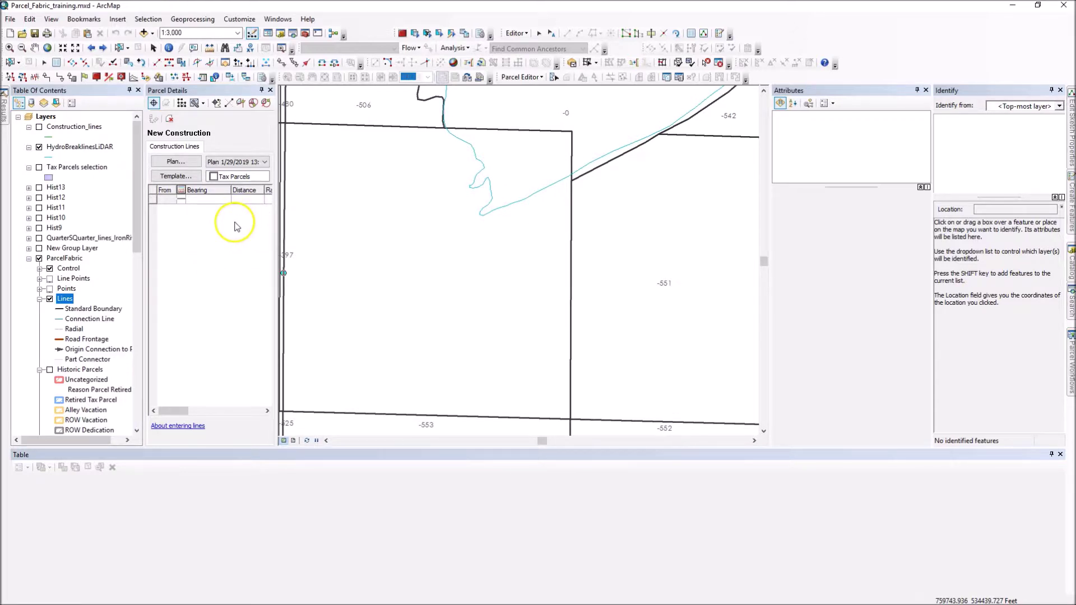
right_click(193, 271)
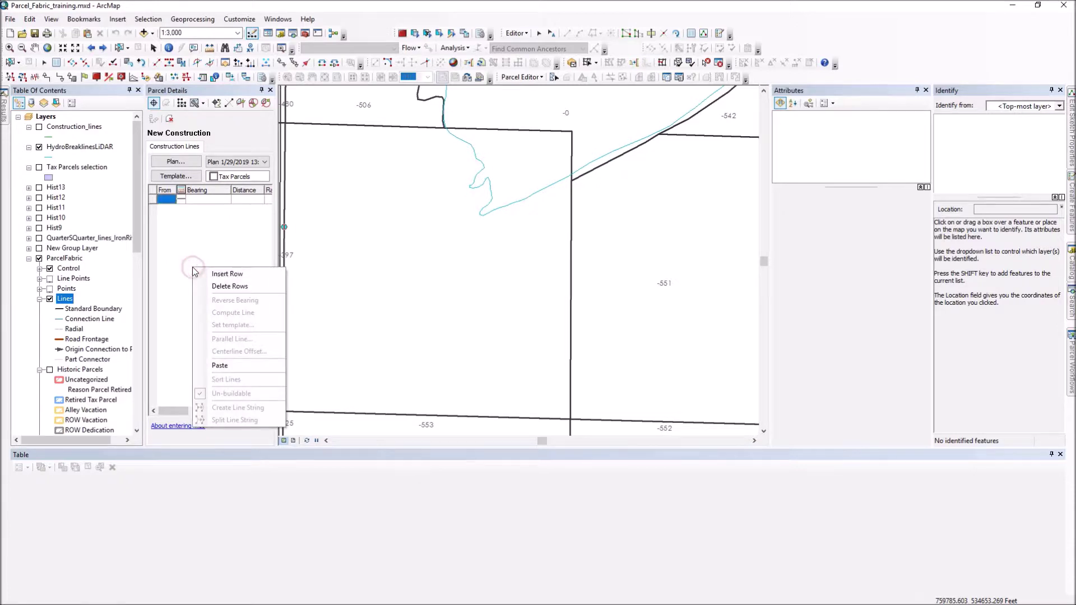
click(227, 365)
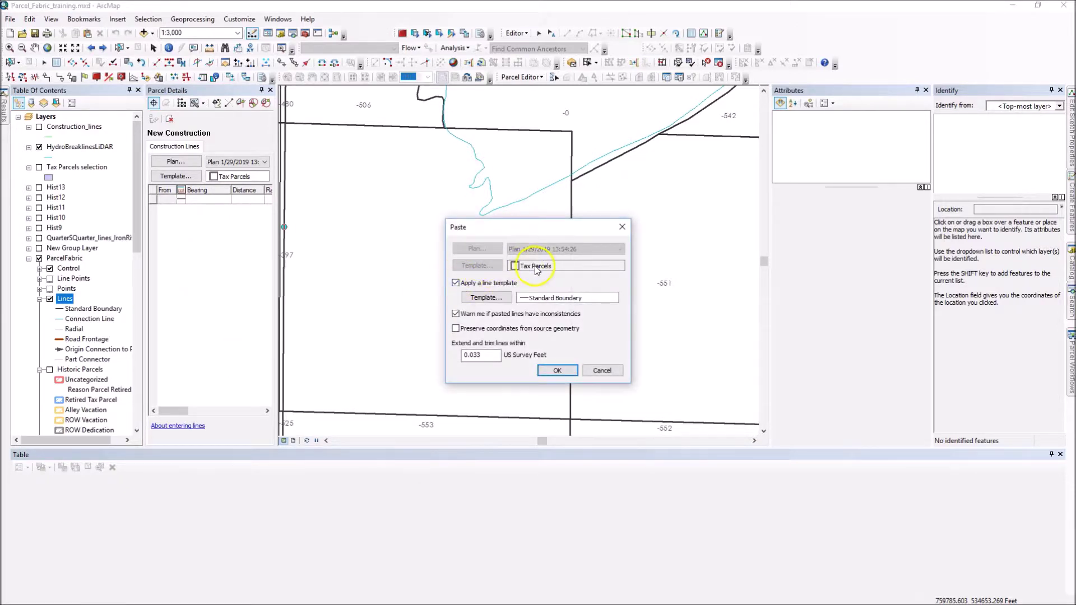
click(555, 371)
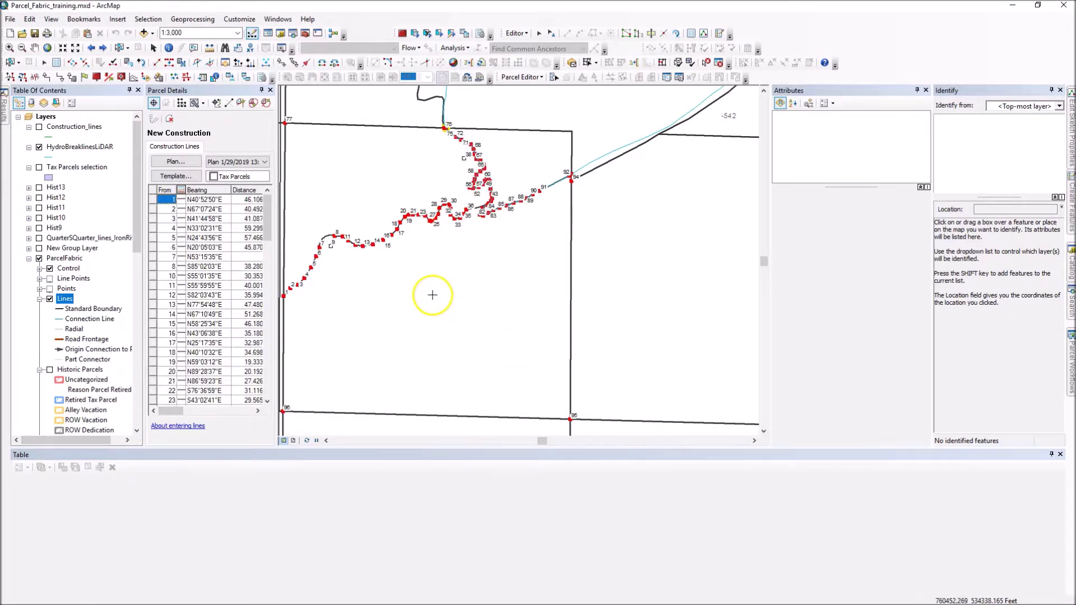
drag(397, 293, 468, 289)
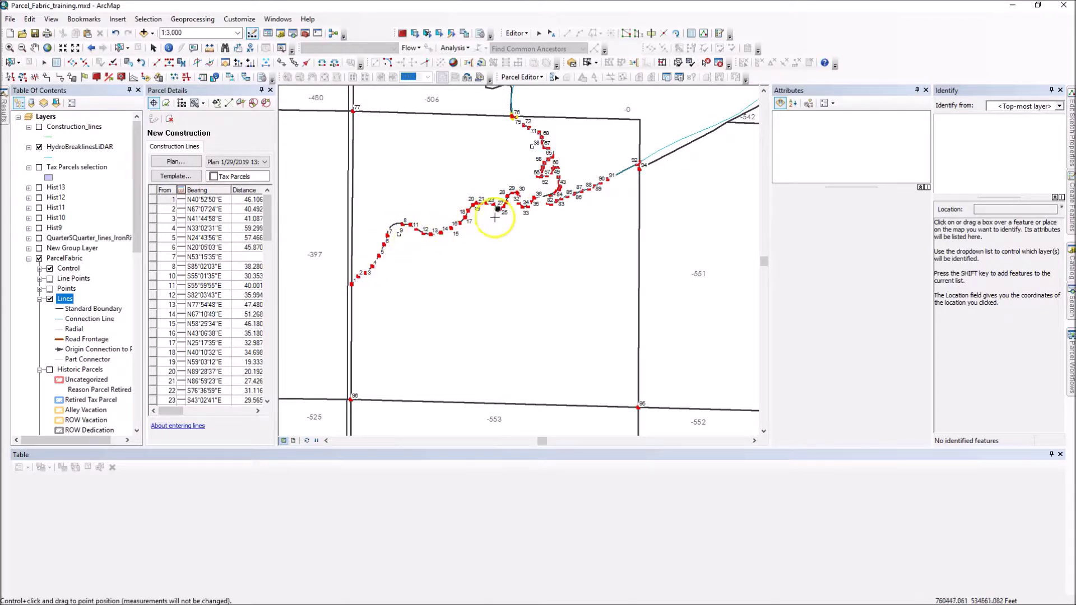
click(152, 201)
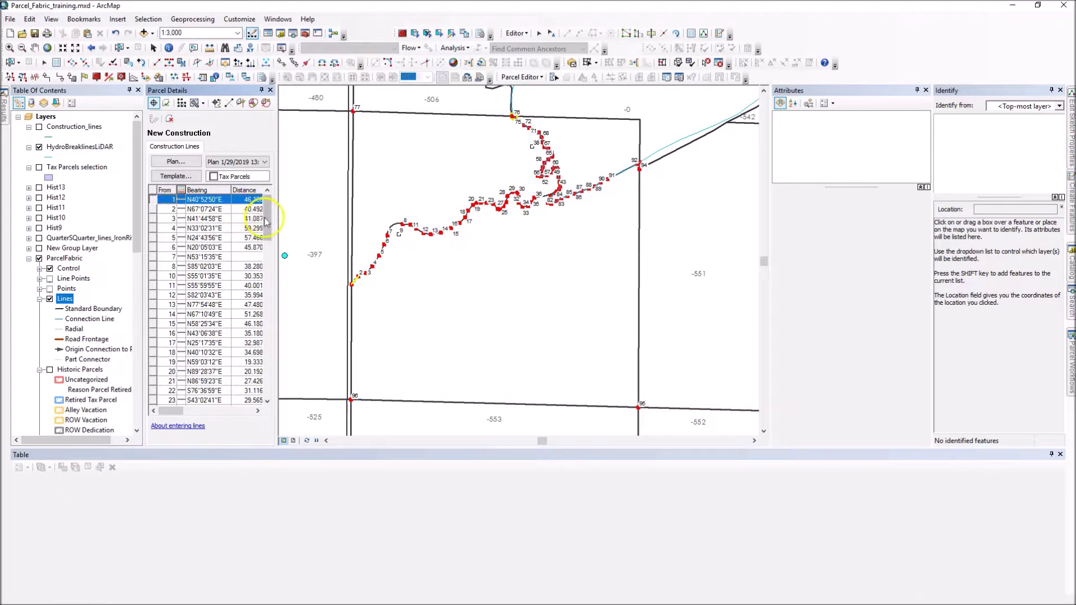
drag(264, 220, 265, 235)
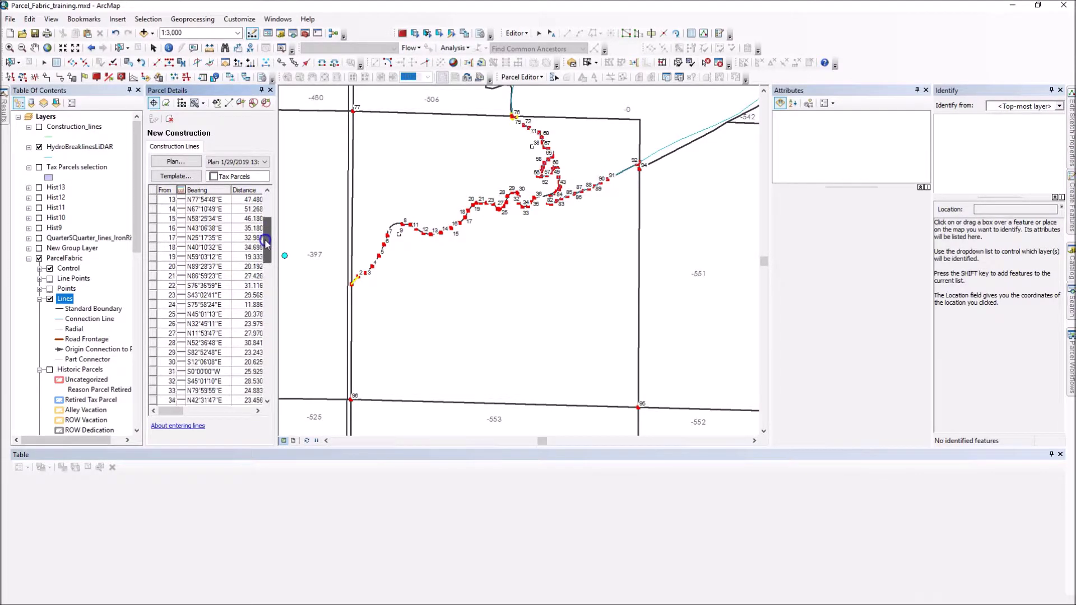
- Select construction lines 1 through 36 and merge them into one Line String
drag(265, 241, 264, 277)
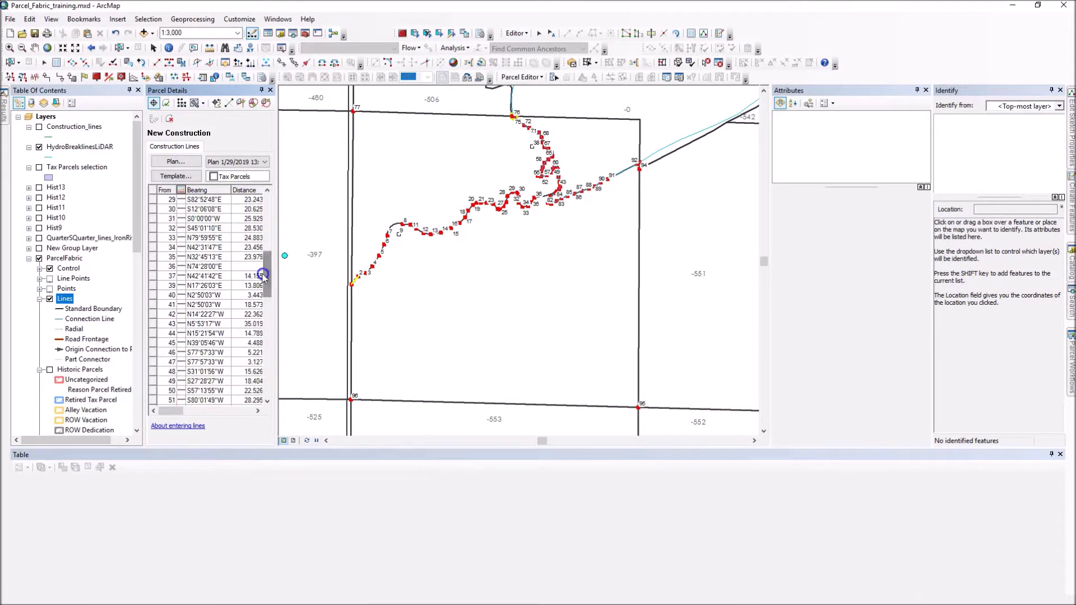
shift+click(153, 266)
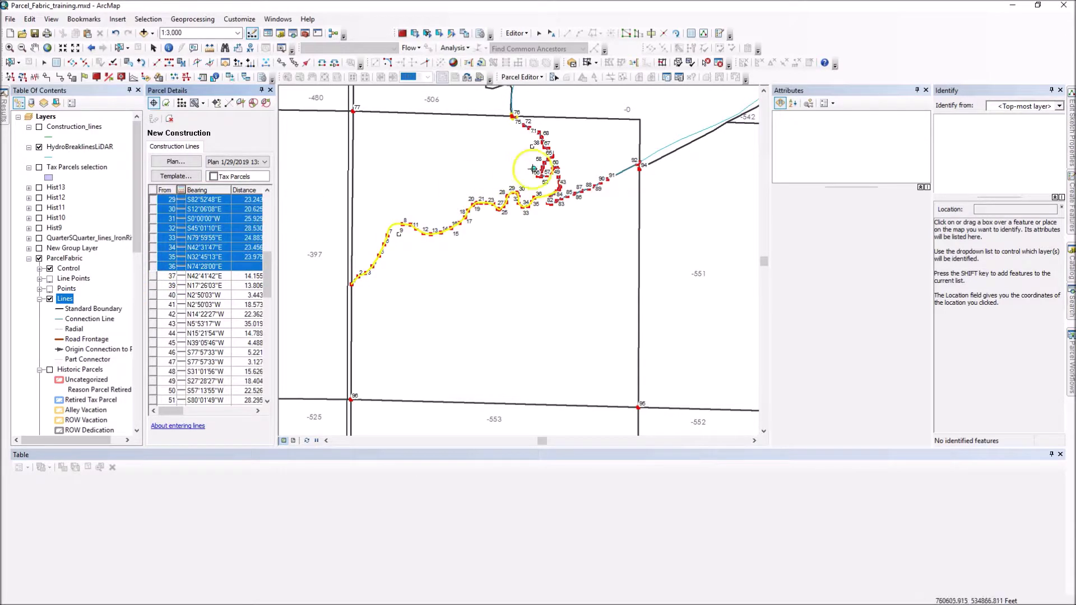
scroll(555, 205, up, 5)
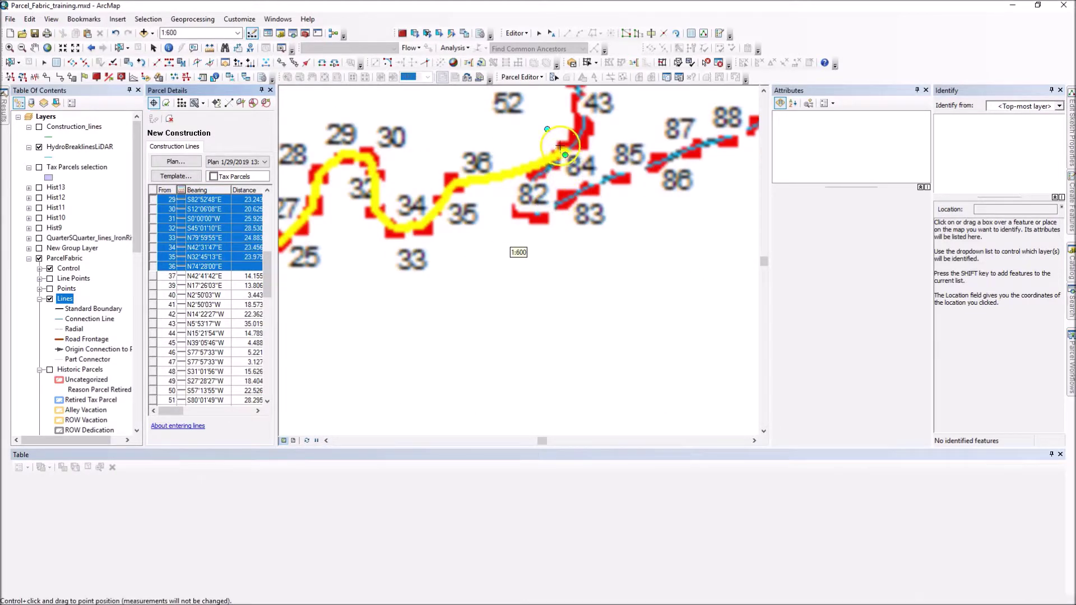
right_click(155, 228)
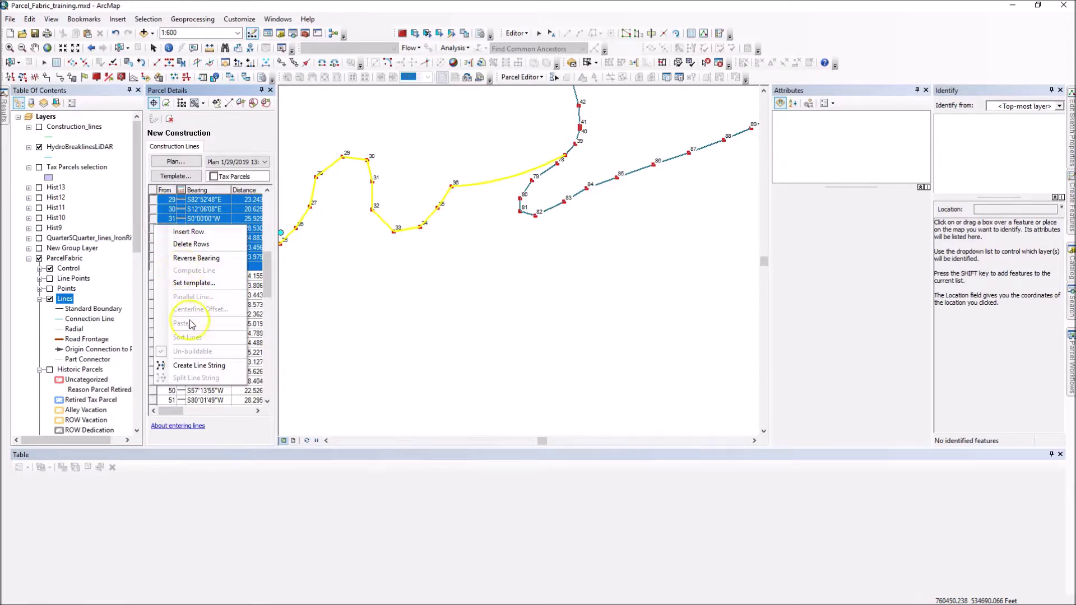
click(188, 366)
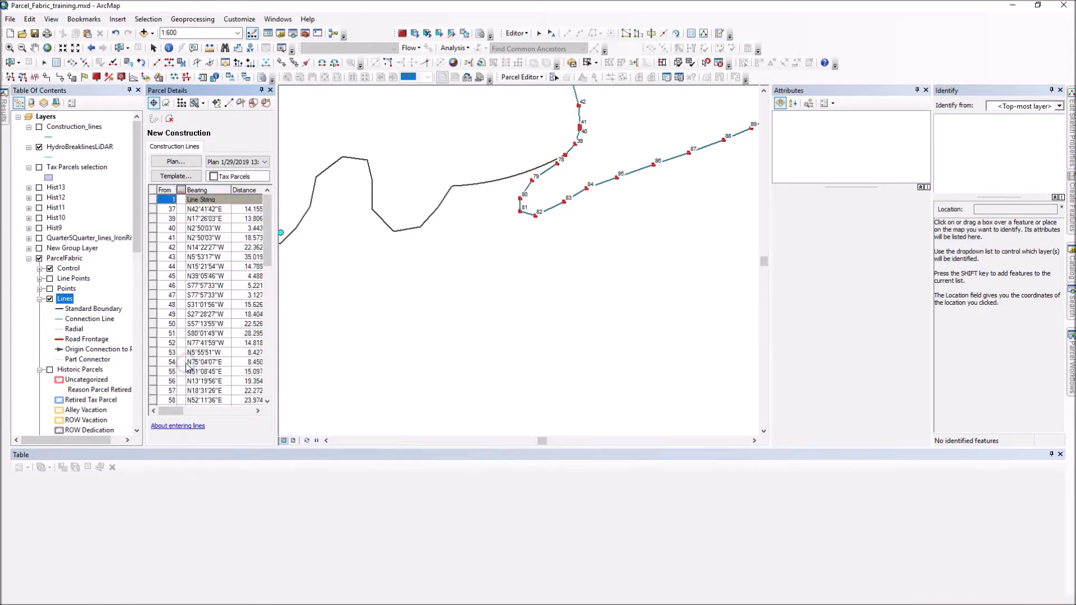
scroll(510, 259, up, 5)
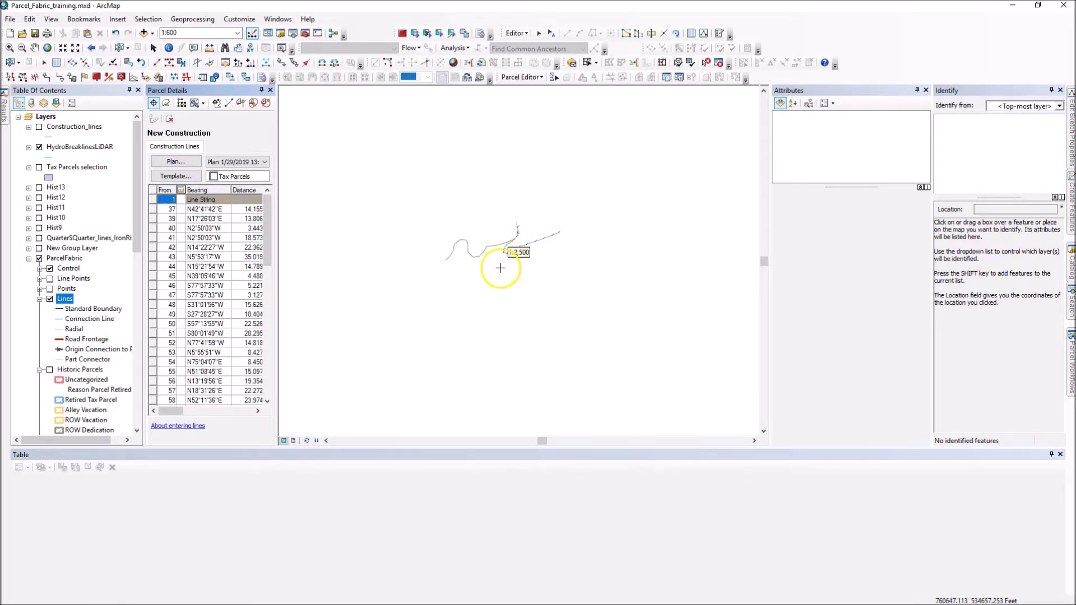
scroll(546, 229, up, 2)
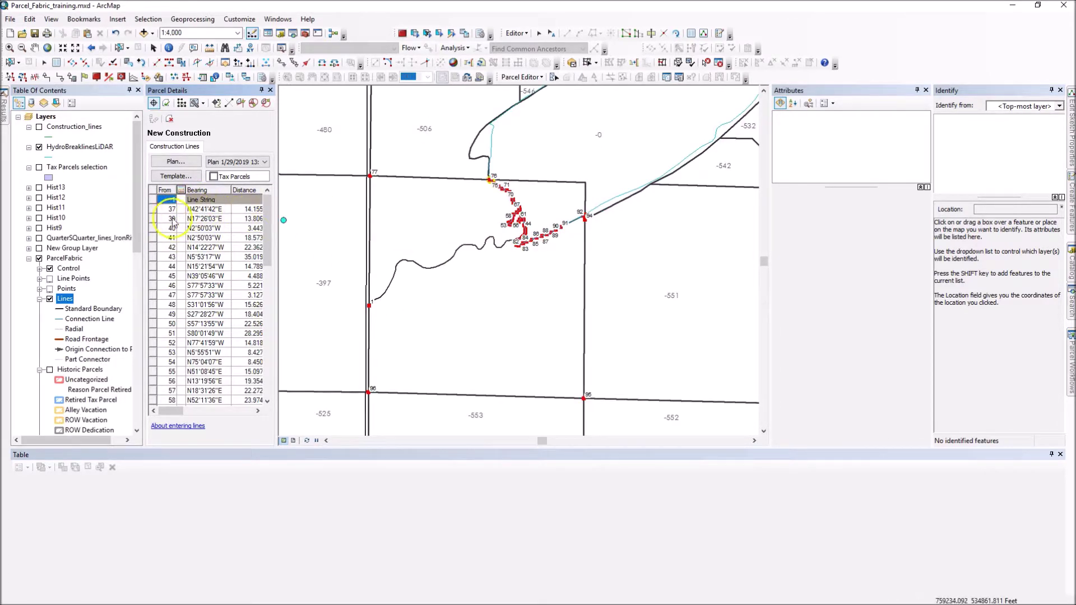
- Select construction lines 60 through 74 along the hydro line and merge them into a Line String
click(152, 211)
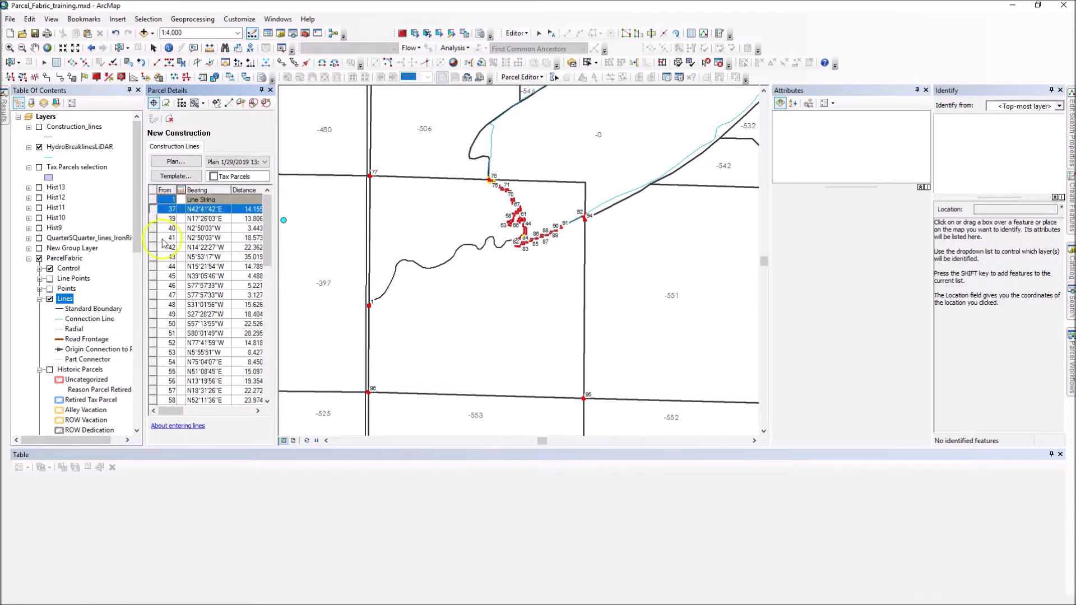
shift+click(152, 343)
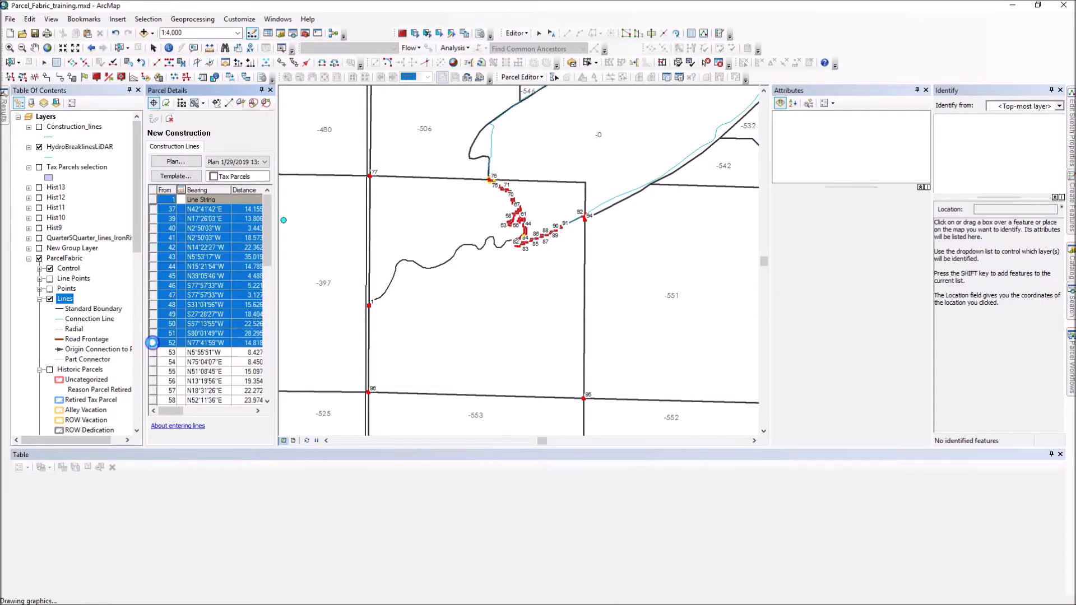
drag(267, 261, 267, 303)
shift+click(153, 315)
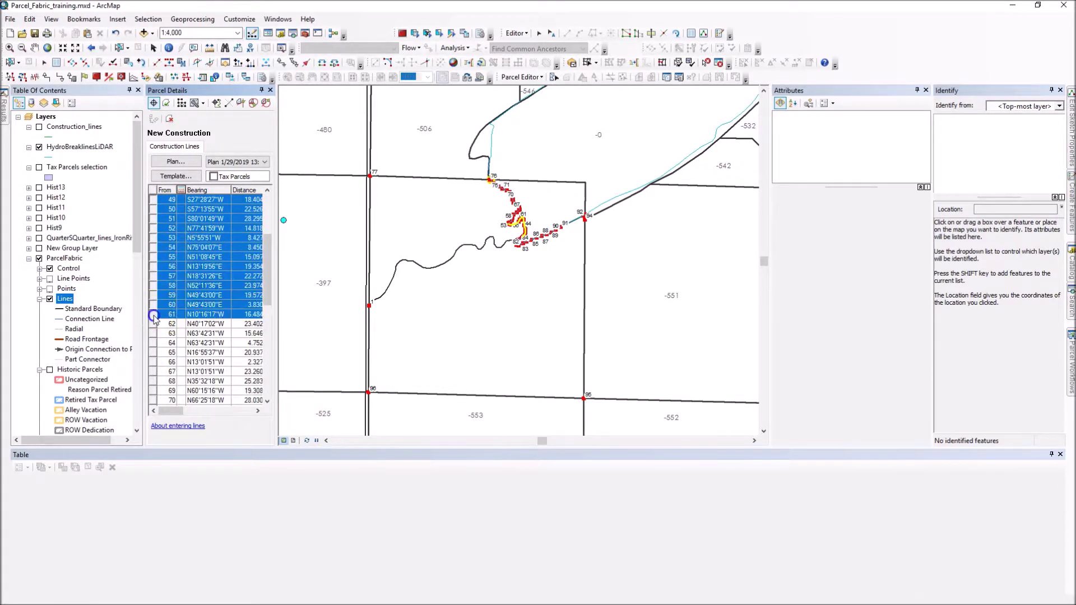
drag(265, 283, 267, 317)
shift+click(152, 333)
shift+click(153, 324)
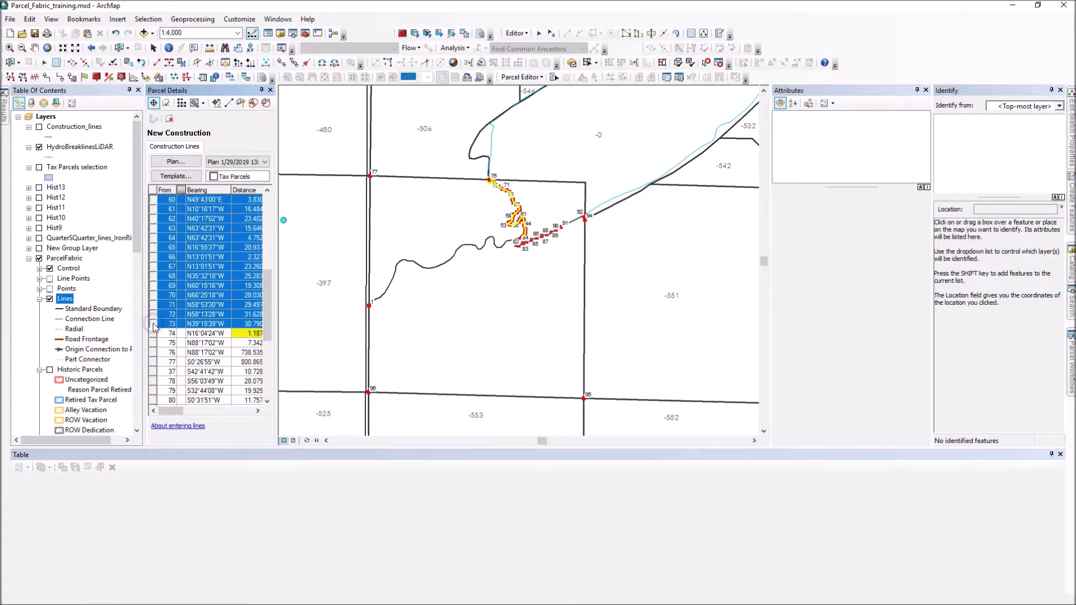
scroll(462, 173, up, 7)
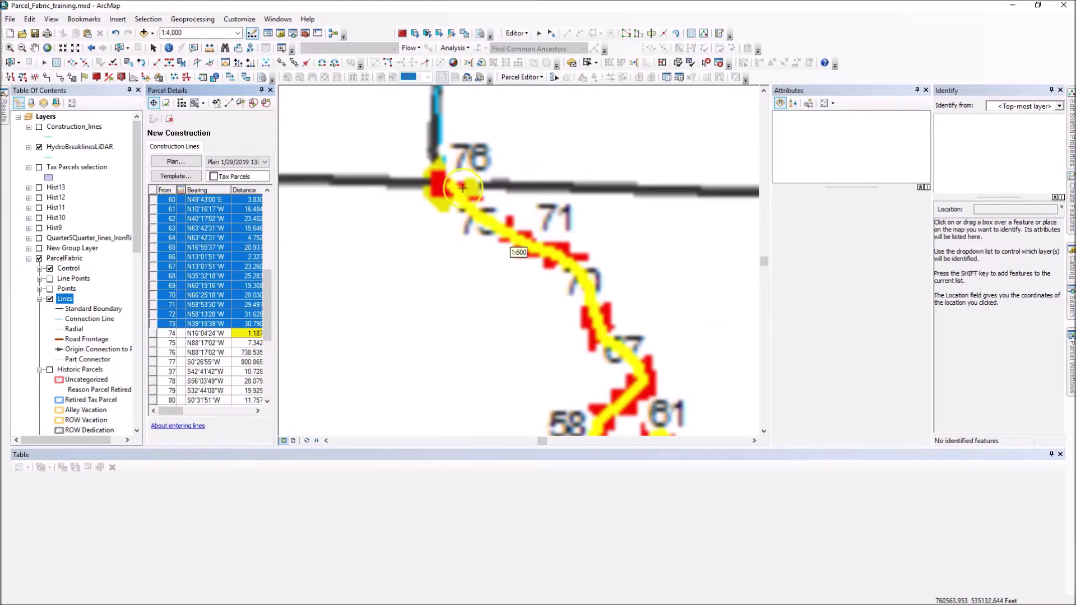
scroll(443, 188, up, 5)
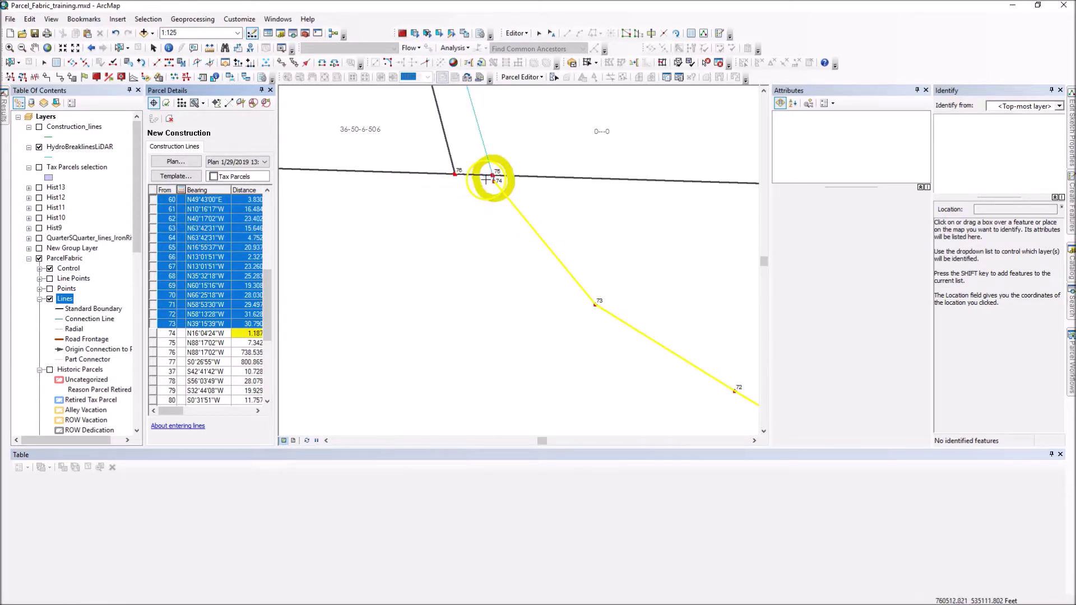
shift+click(155, 343)
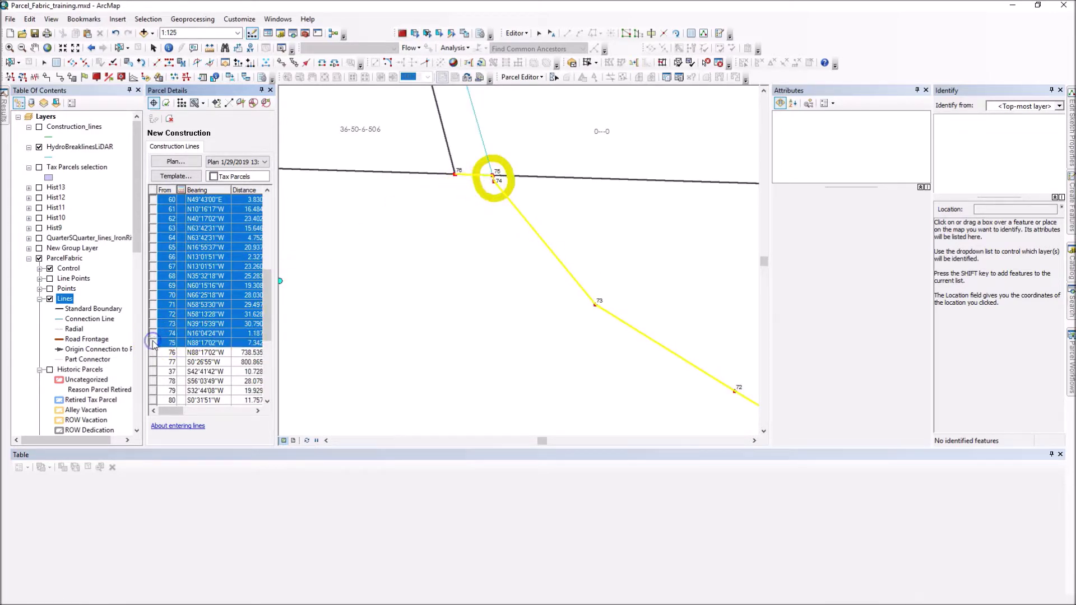
shift+click(155, 334)
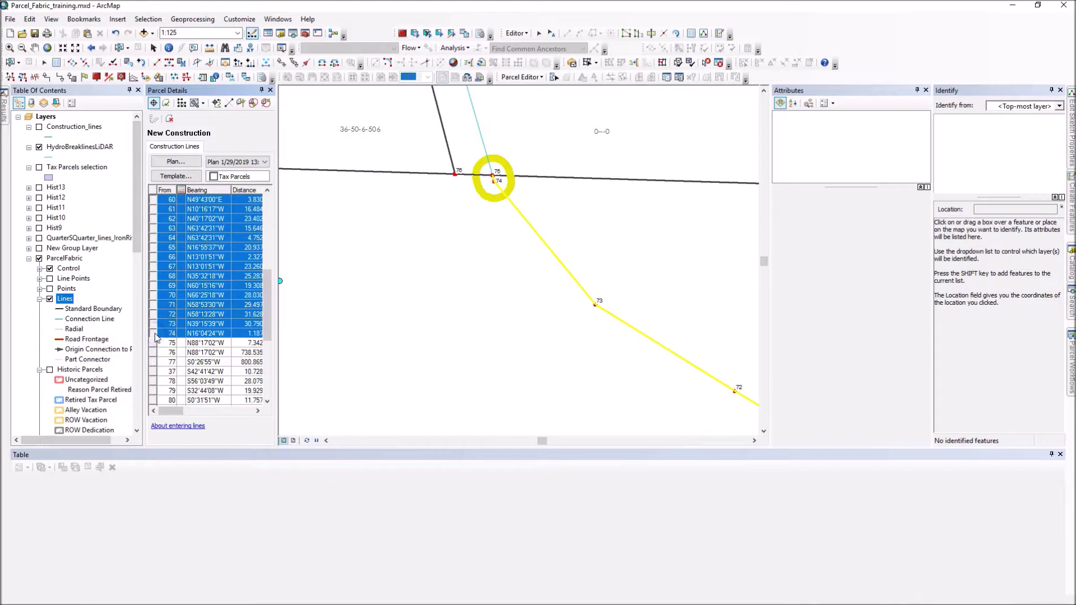
right_click(156, 337)
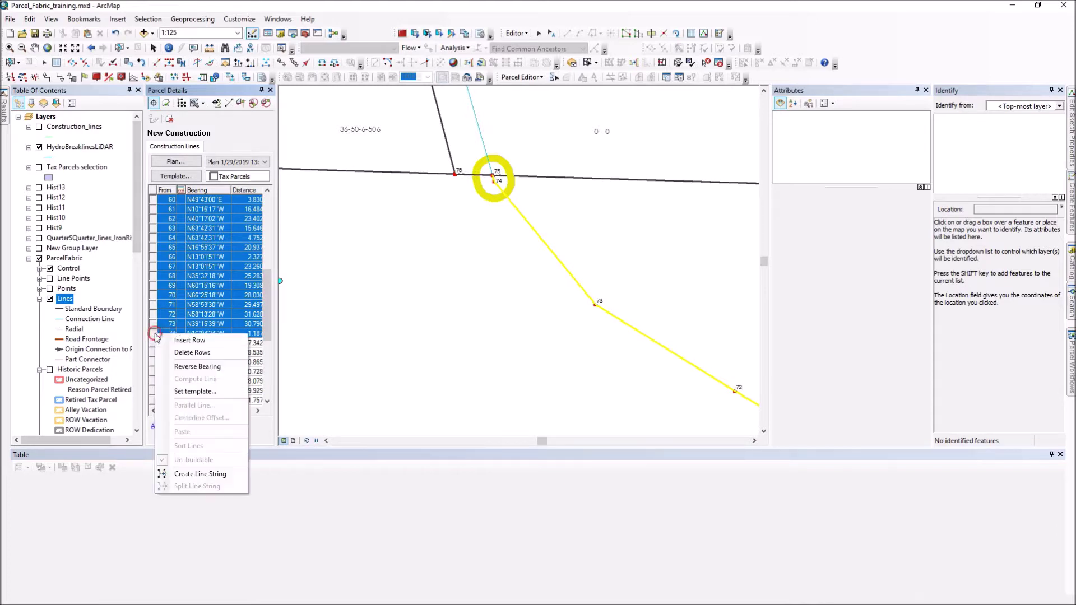
click(193, 473)
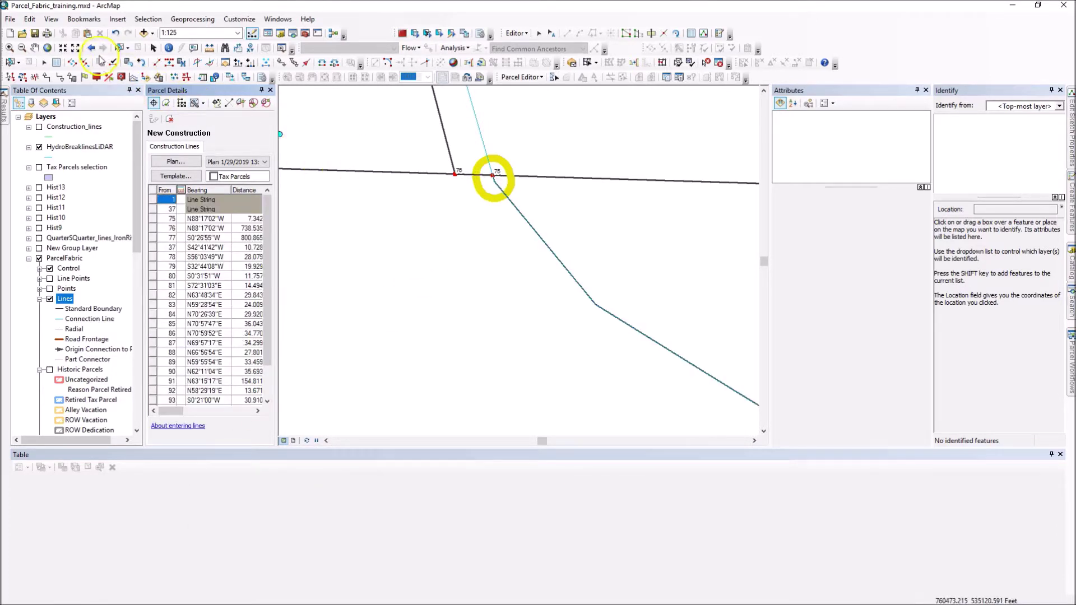
- Return to the previous map extent and inspect lines 75, 76 and 77
click(91, 49)
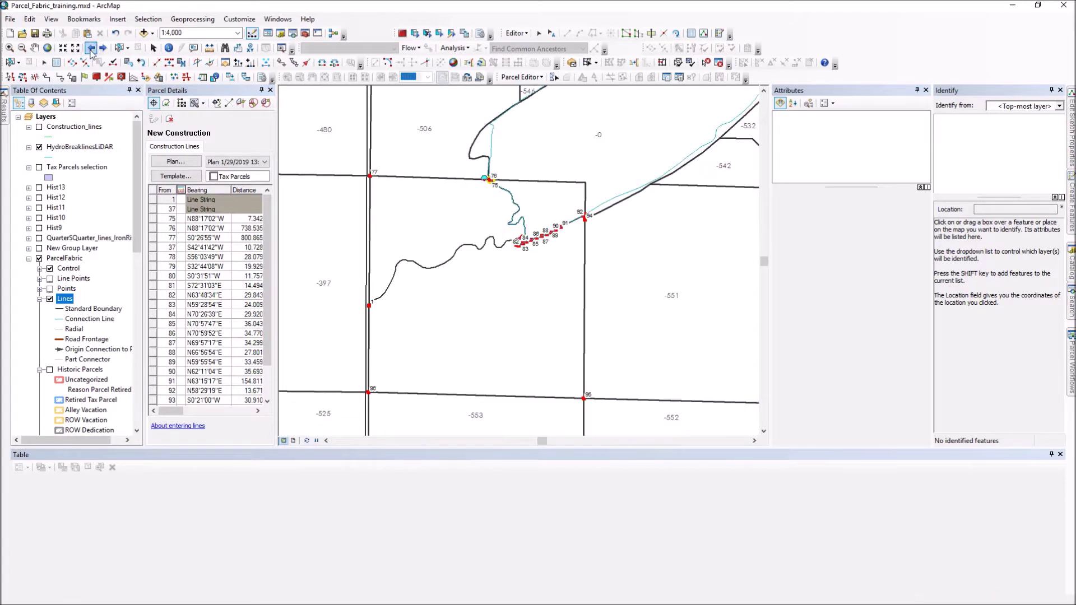
click(155, 221)
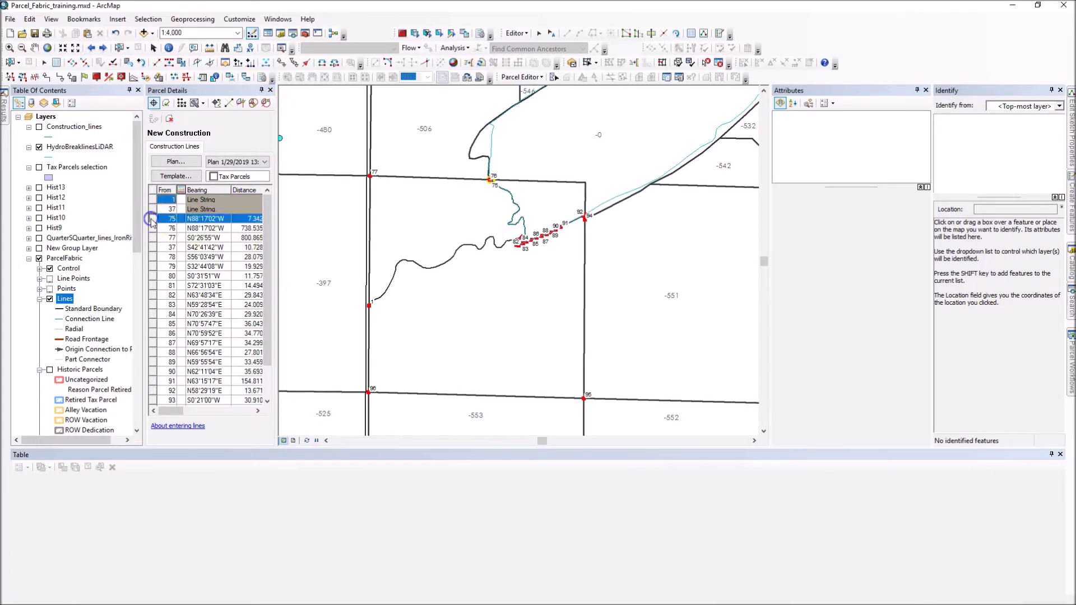
click(155, 229)
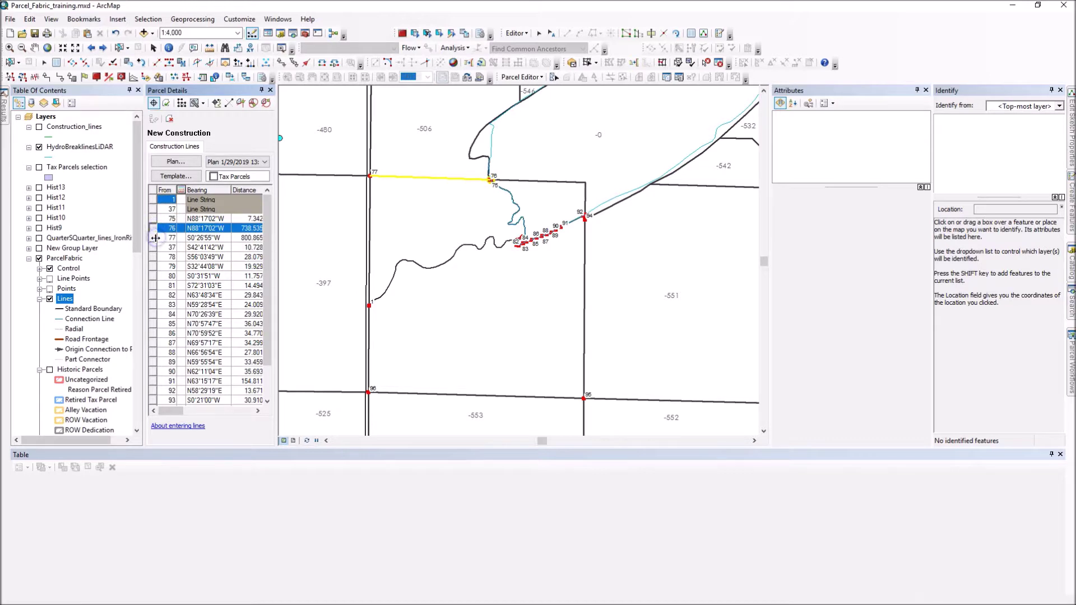
click(156, 239)
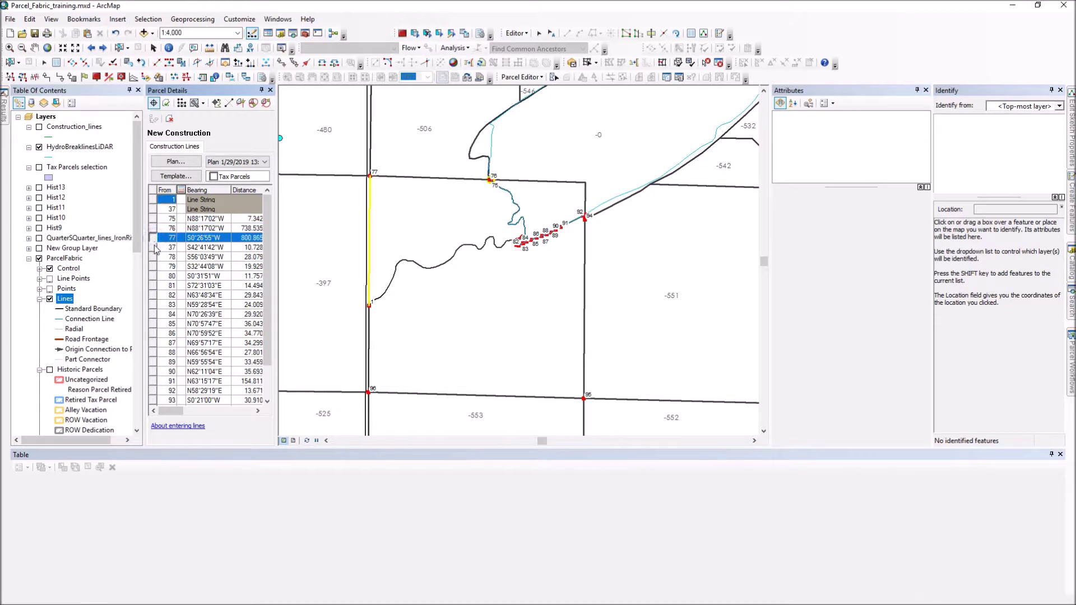
- Select construction lines 37 through 92 and merge them into another Line String
click(154, 247)
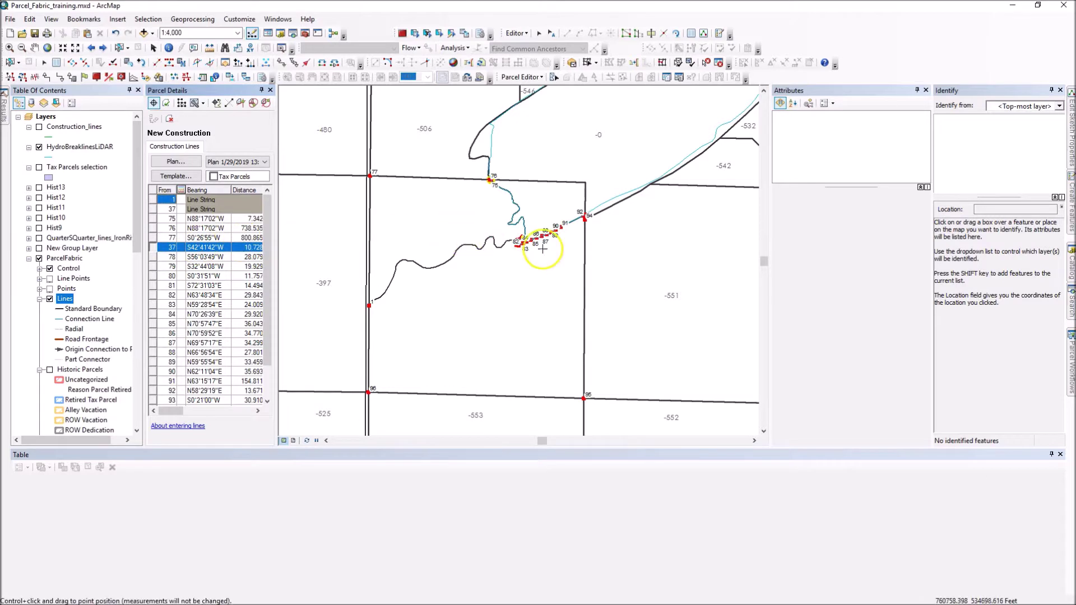
scroll(552, 247, up, 3)
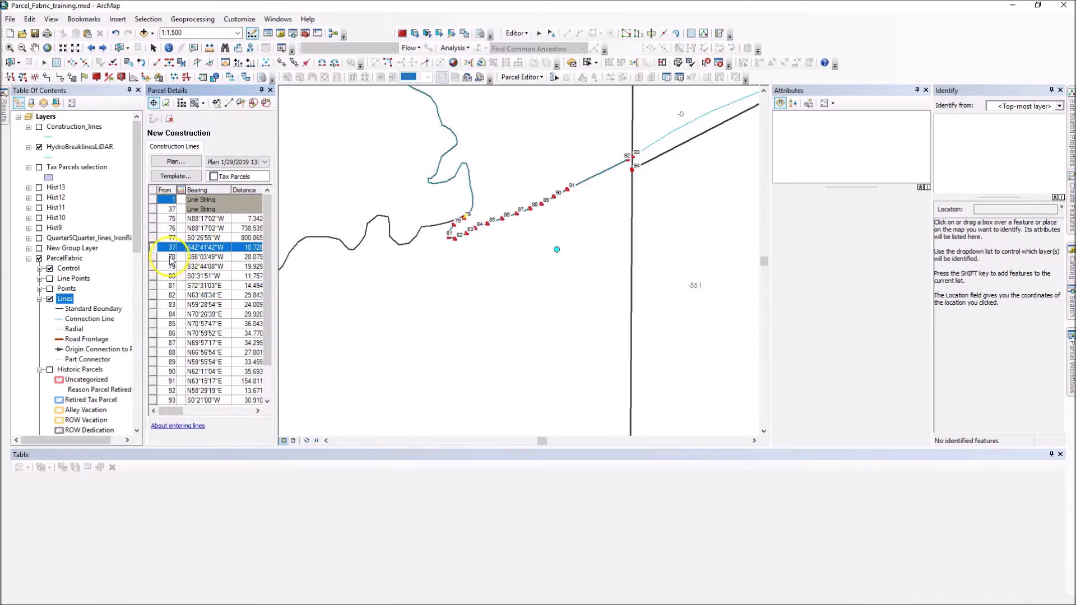
scroll(465, 219, up, 3)
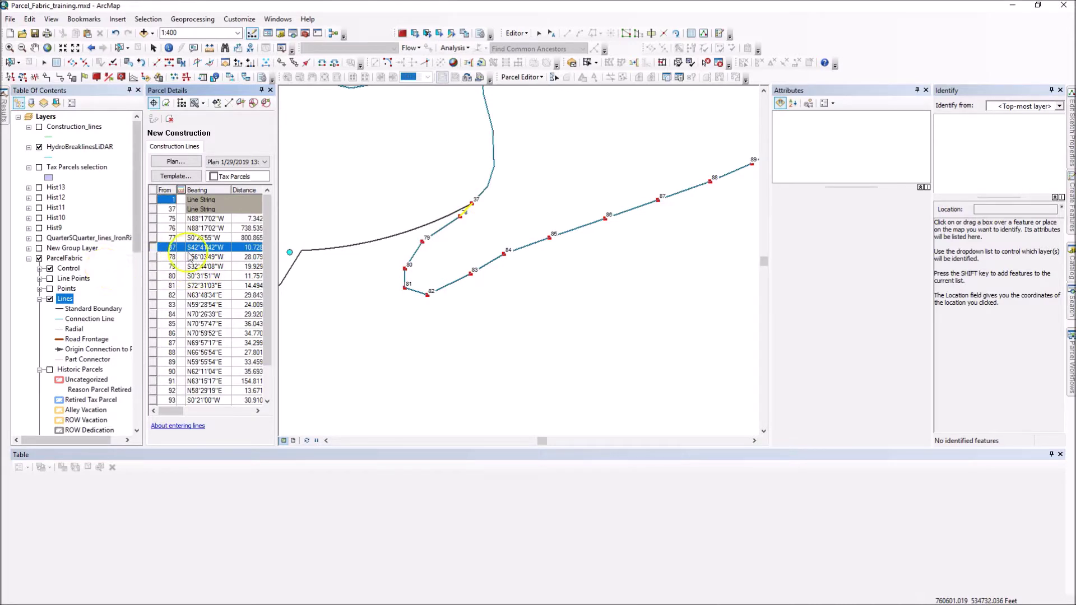
scroll(271, 264, down, 2)
scroll(530, 247, down, 2)
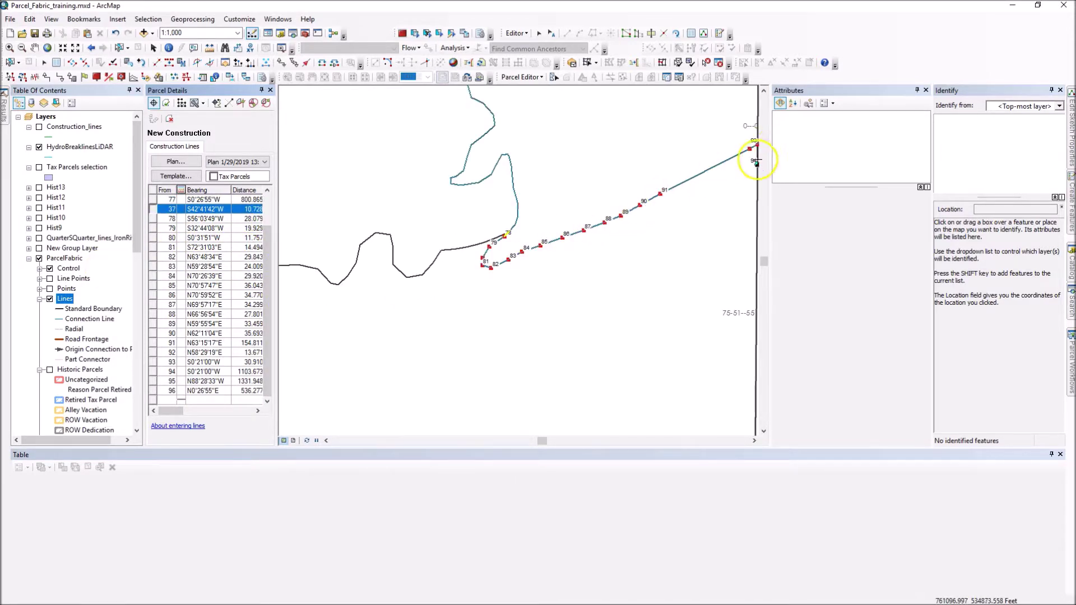
shift+click(154, 363)
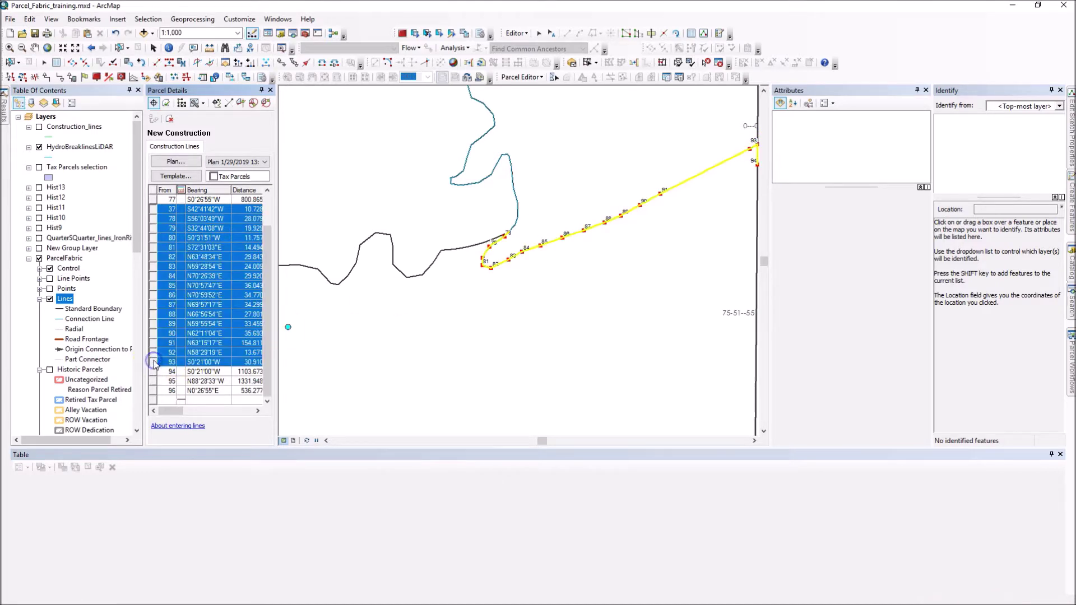
shift+click(153, 354)
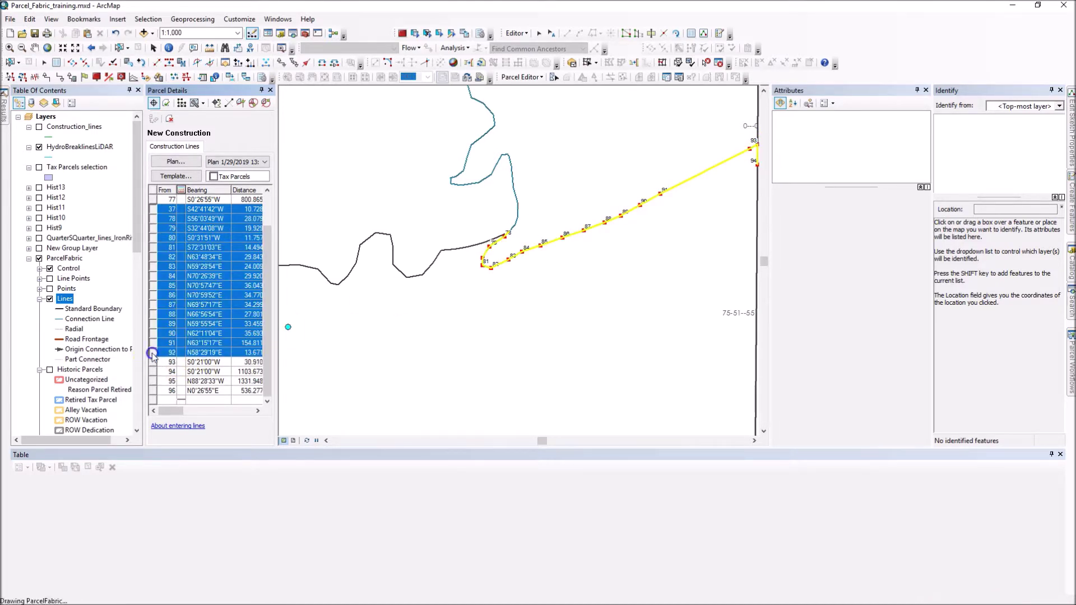
right_click(153, 302)
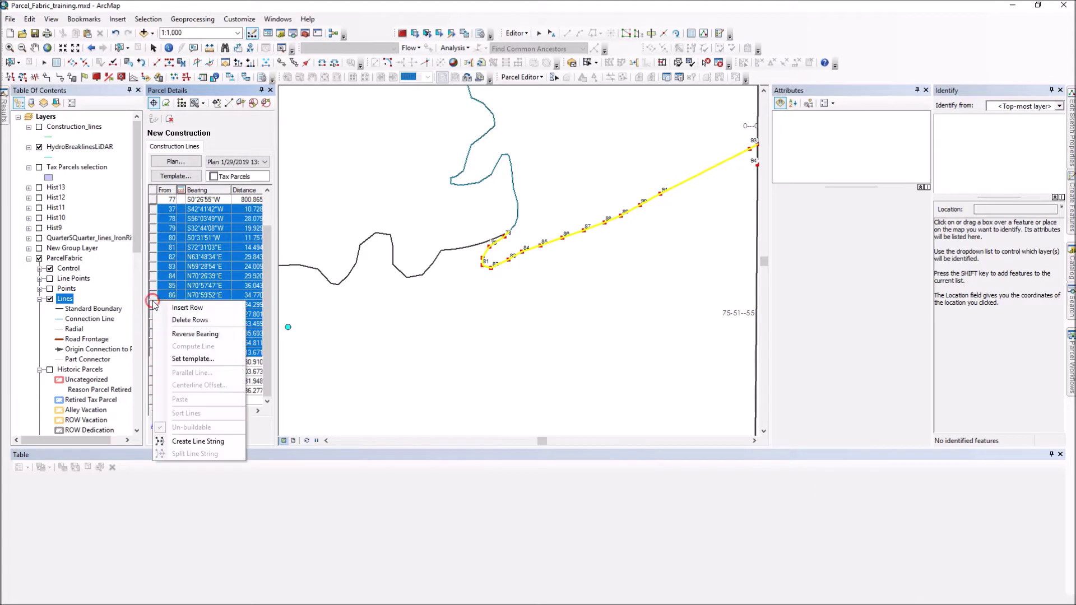
click(193, 441)
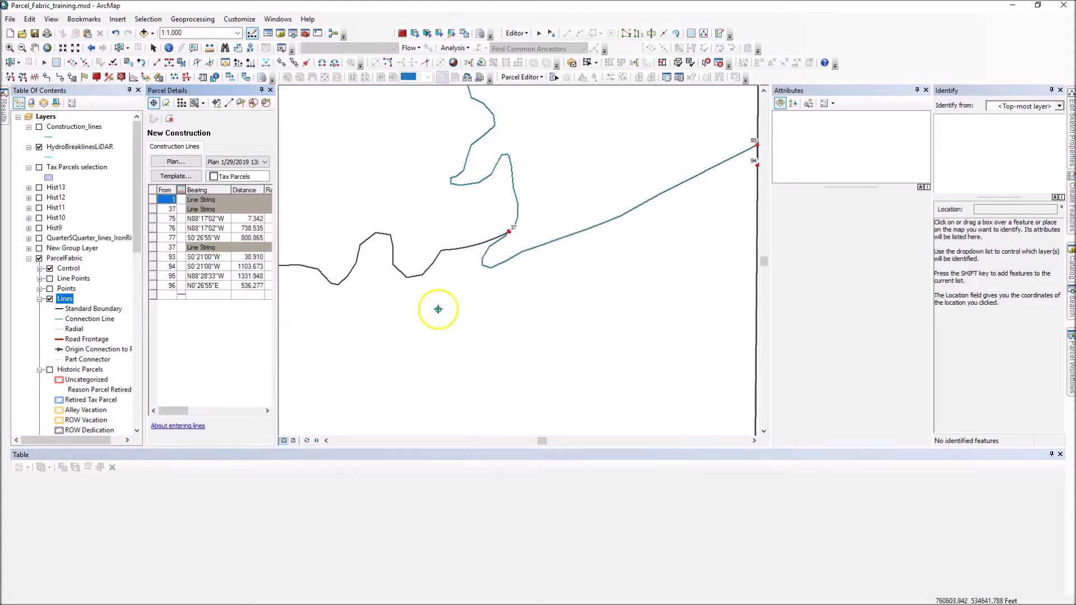
scroll(489, 259, down, 2)
scroll(489, 260, down, 2)
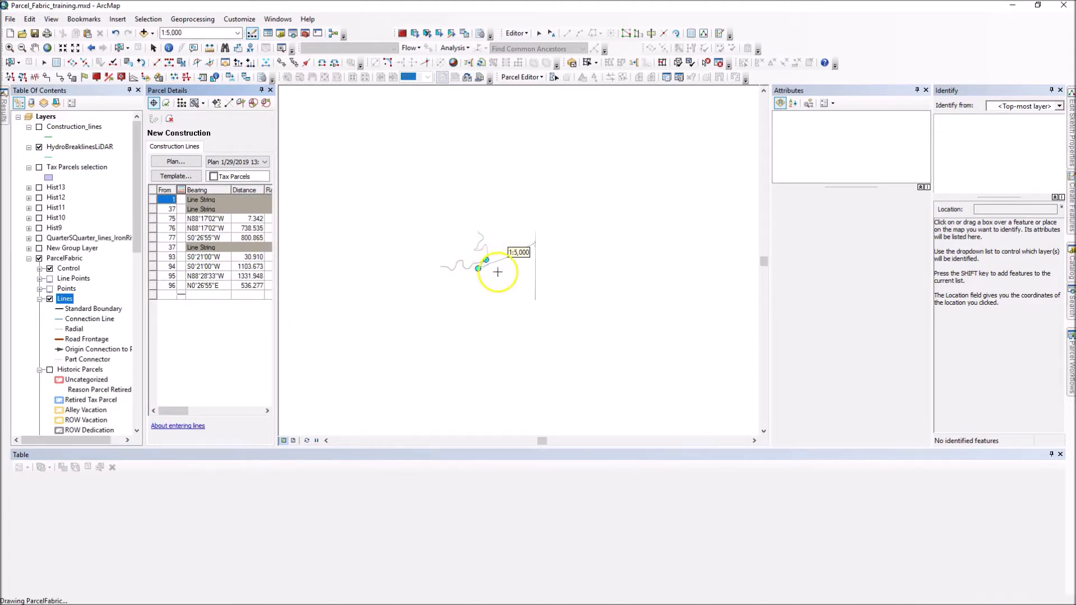
scroll(387, 343, up, 1)
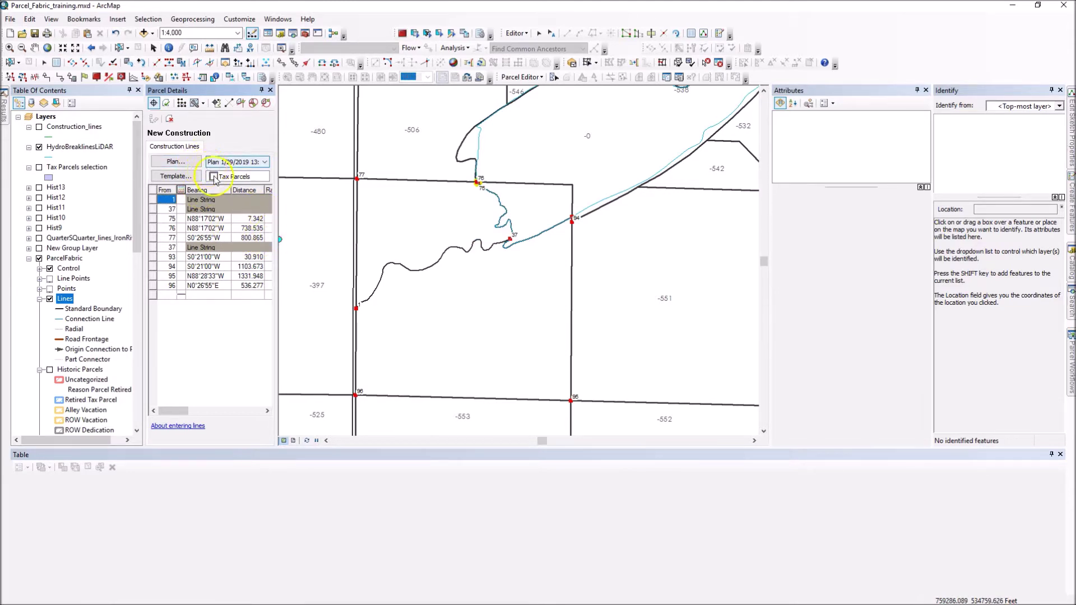
- Build the parcels keeping all lines Current and join them to the fabric at points 77 and 95
click(204, 103)
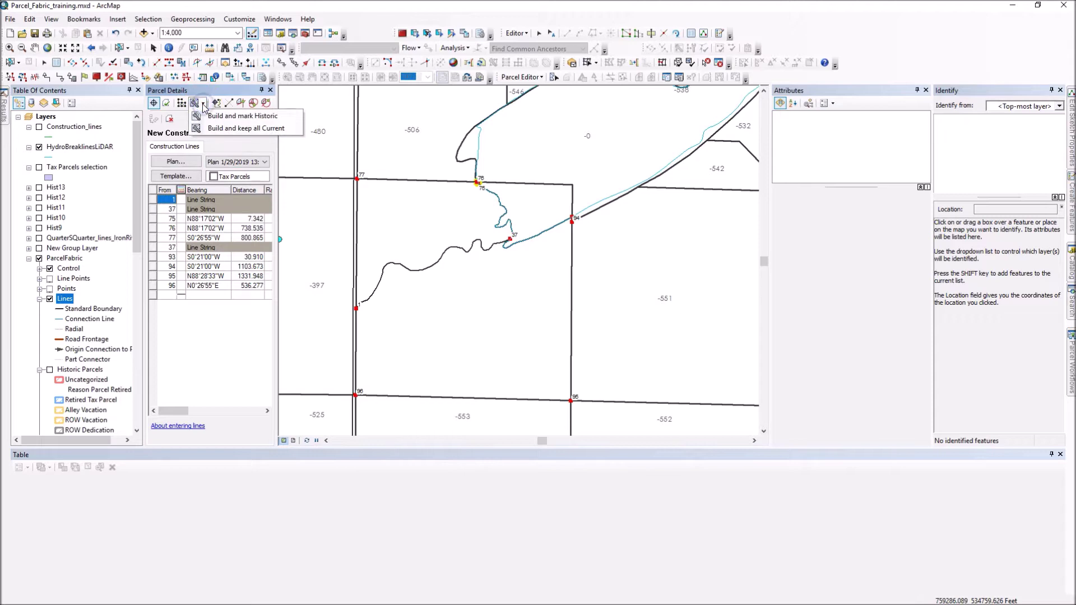
click(218, 130)
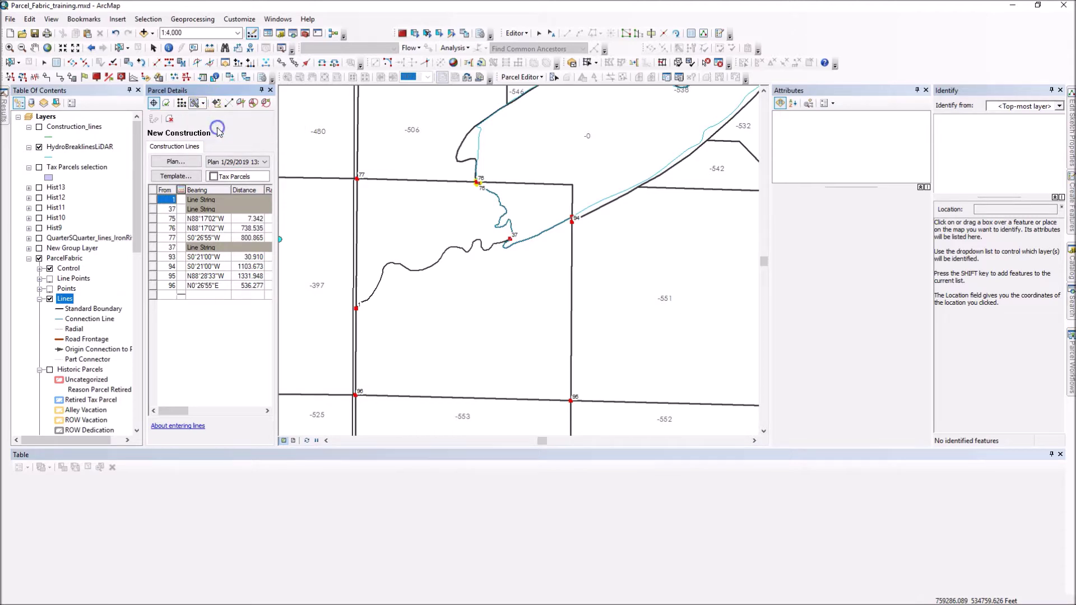
click(378, 149)
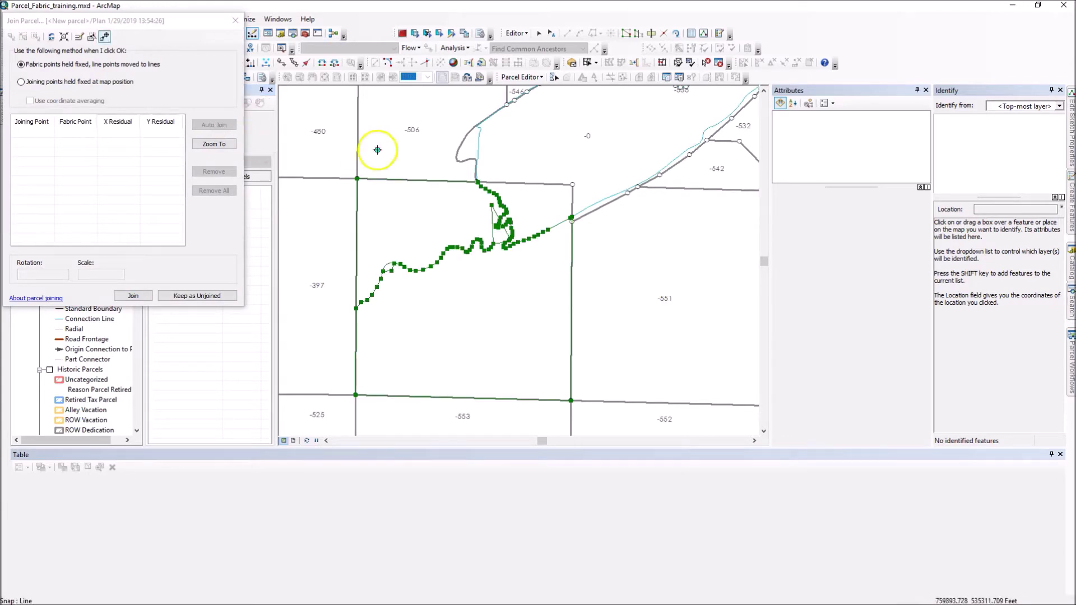
click(151, 95)
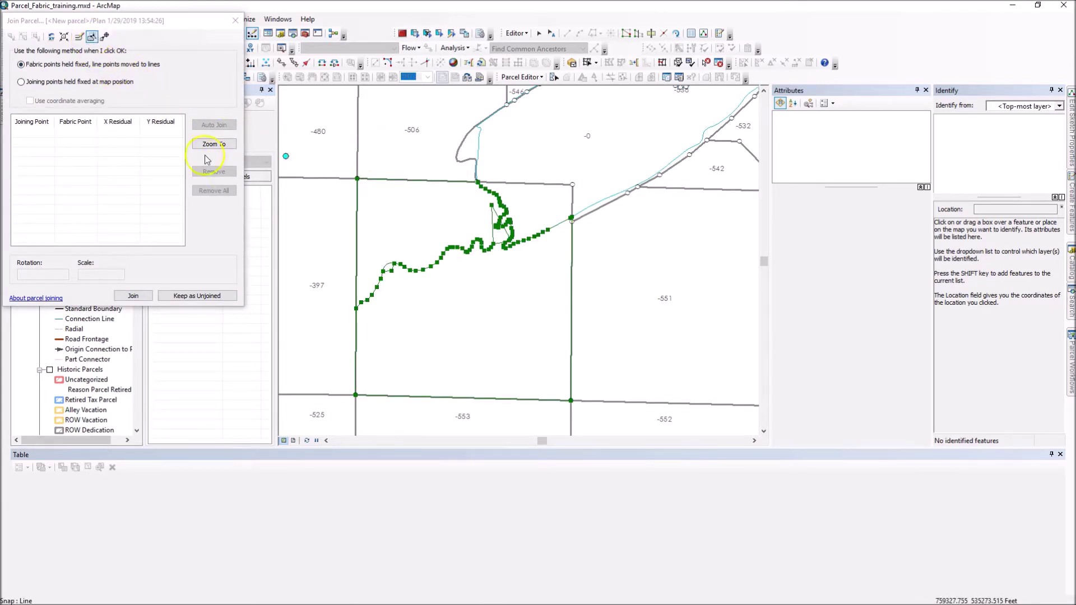
click(359, 180)
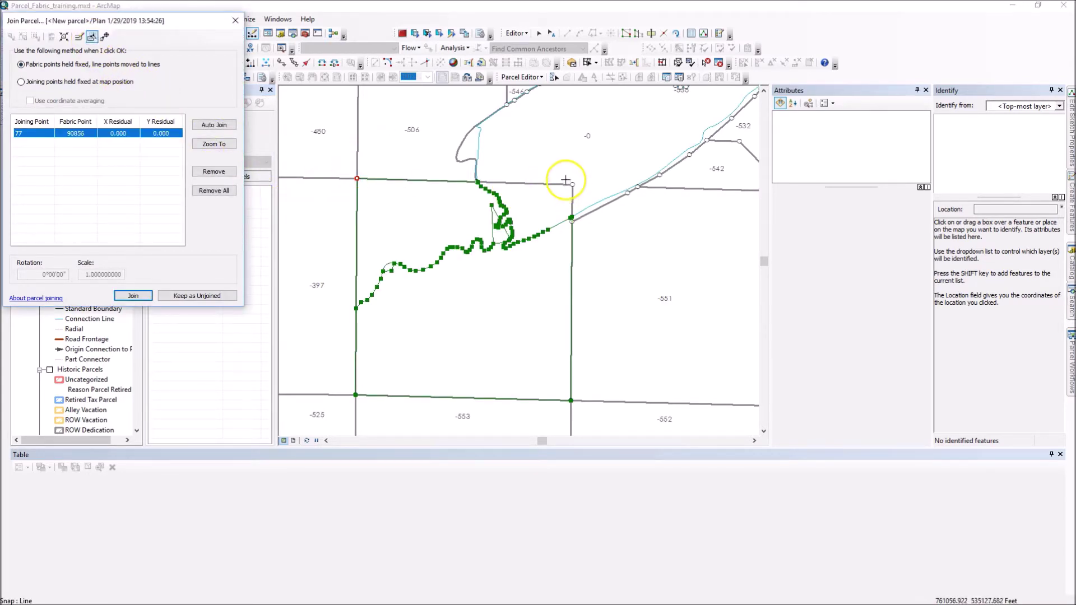
click(580, 413)
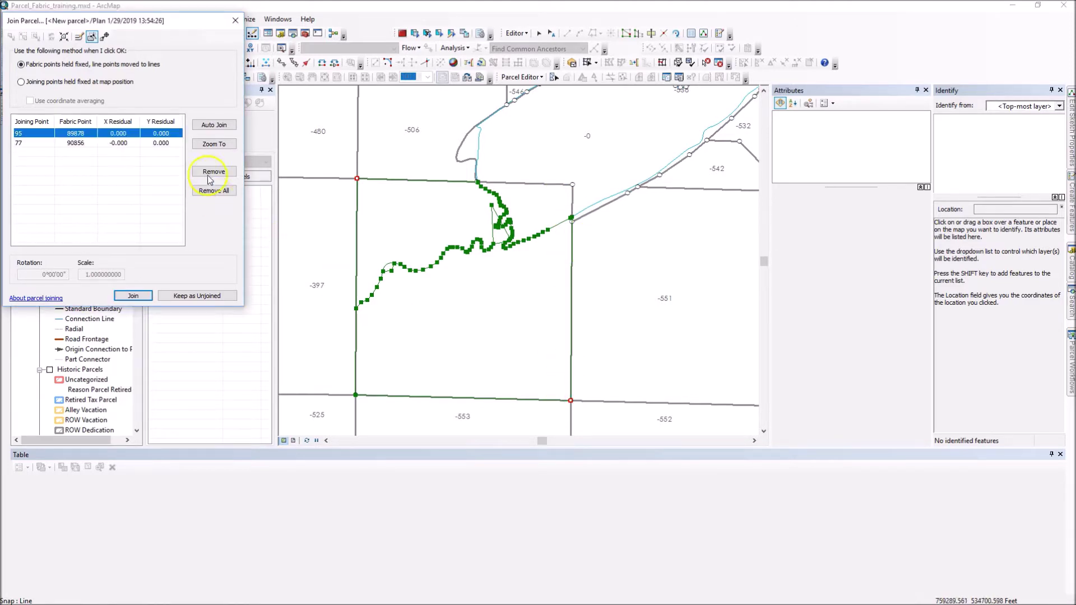
click(213, 125)
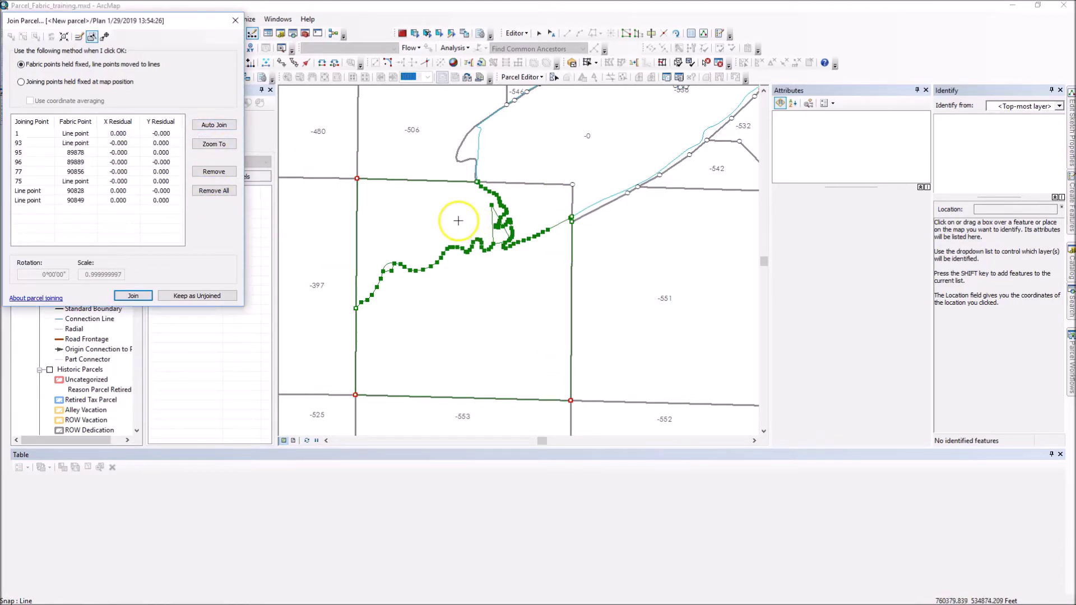
click(134, 296)
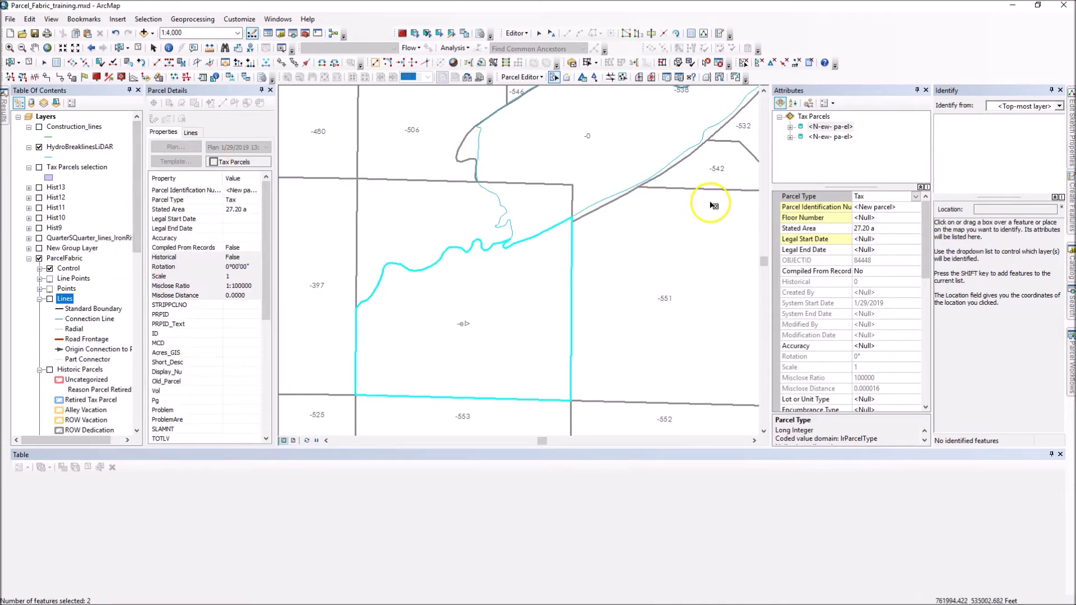
- View both new Tax parcels' attributes, the second showing a 10.44-acre stated area
click(822, 128)
click(822, 137)
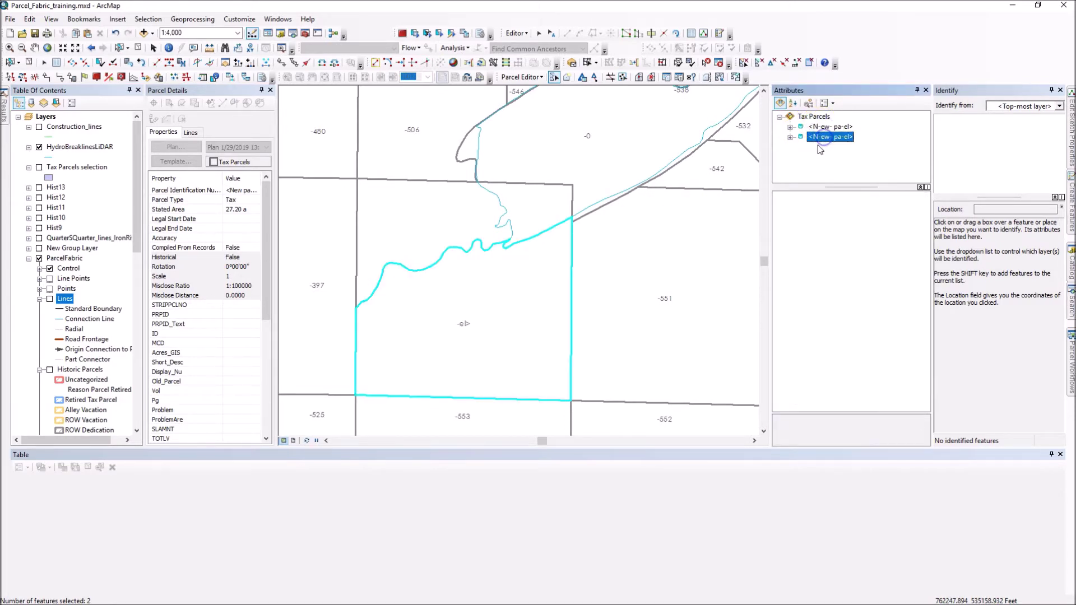
click(823, 138)
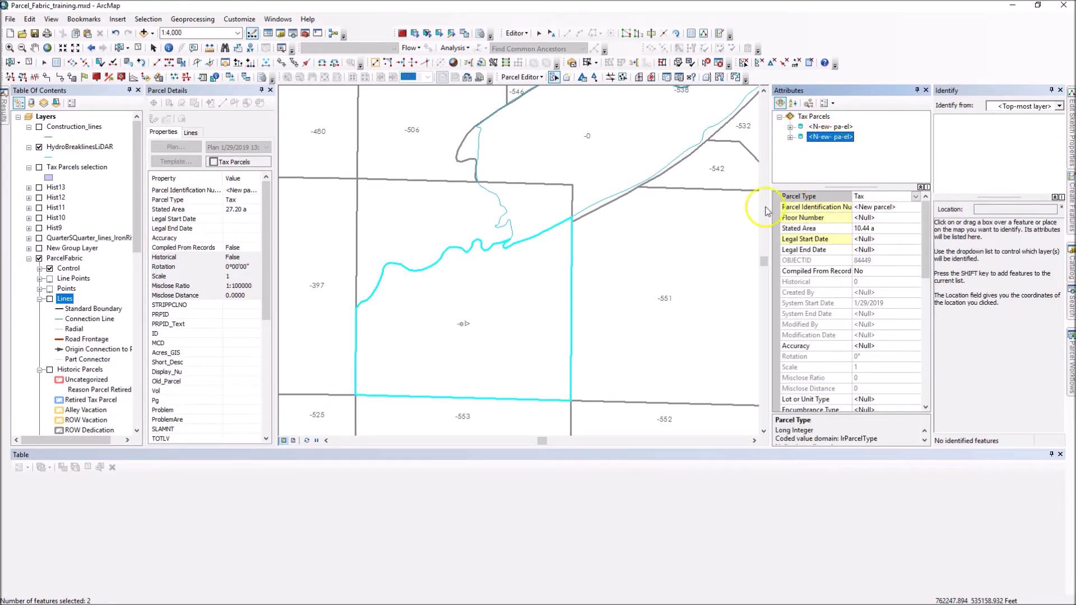